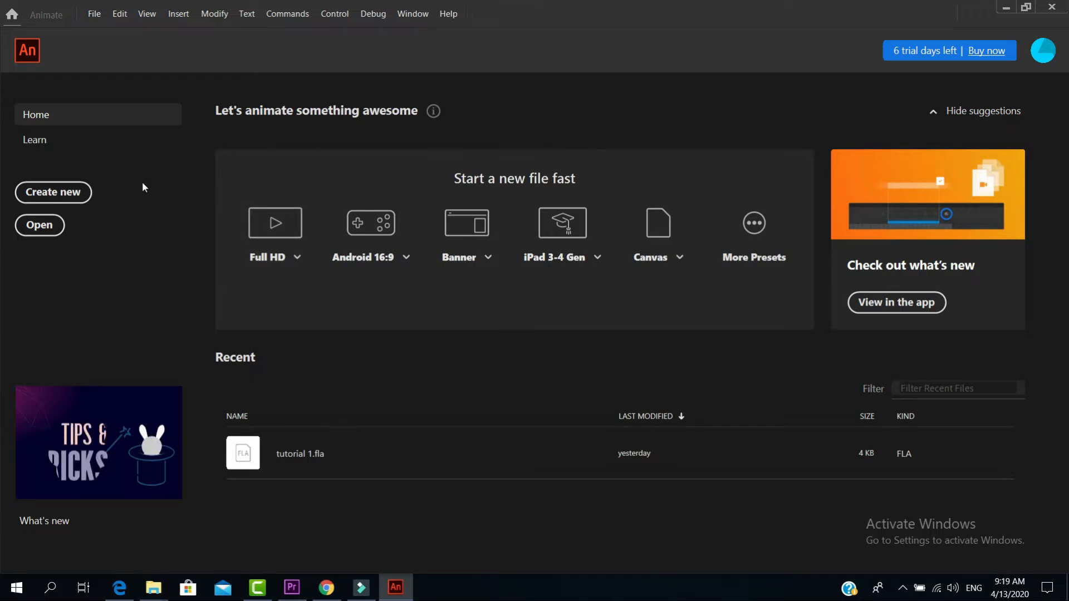
# Create a new Character Animation document from the Standard 640 x 480 preset
pyautogui.click(70, 196)
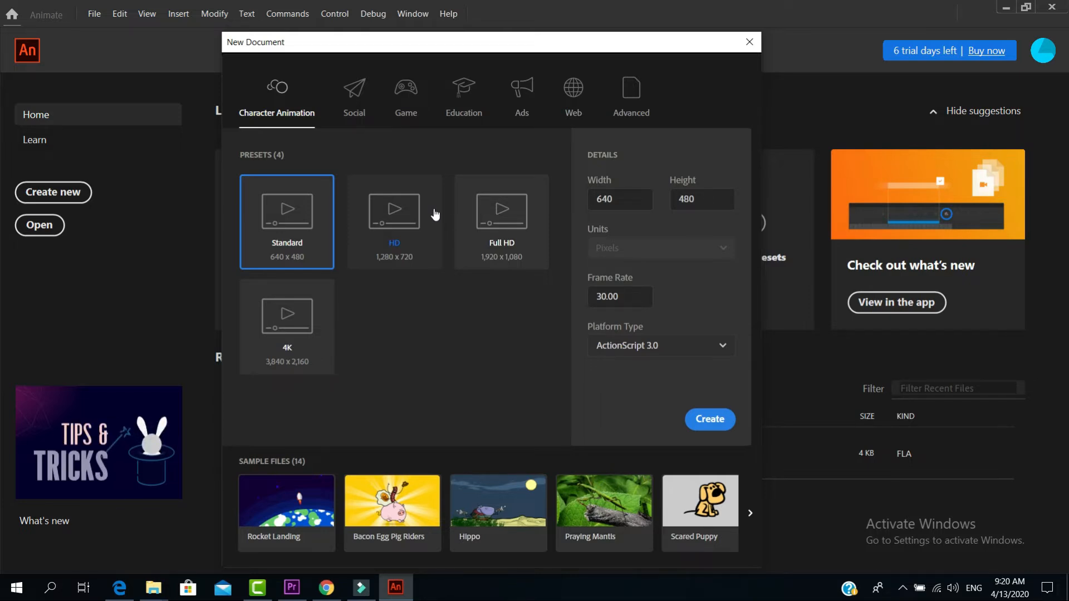
pyautogui.click(536, 221)
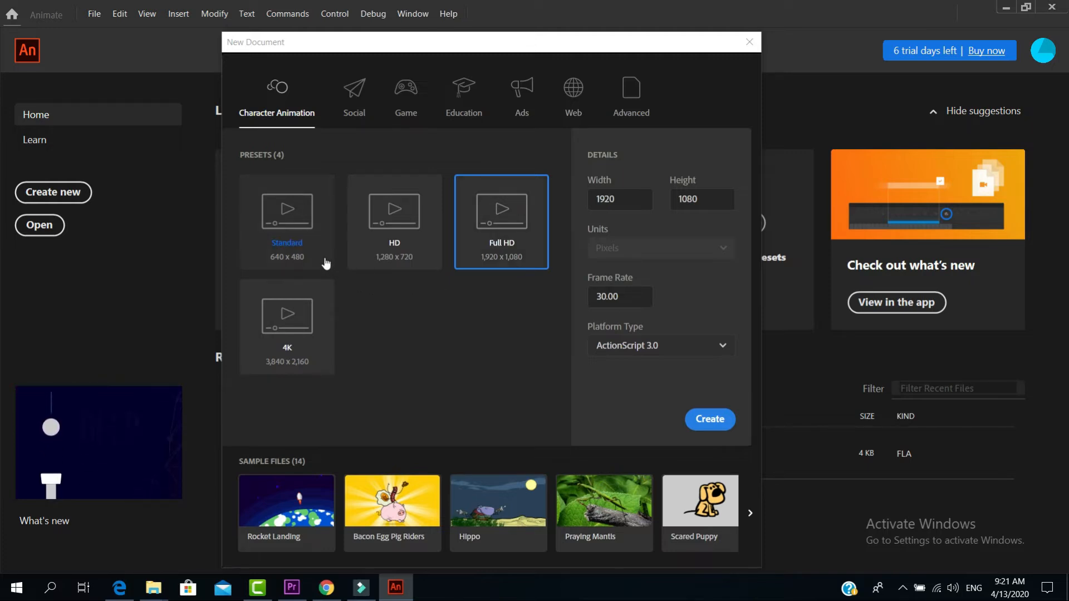
pyautogui.click(321, 229)
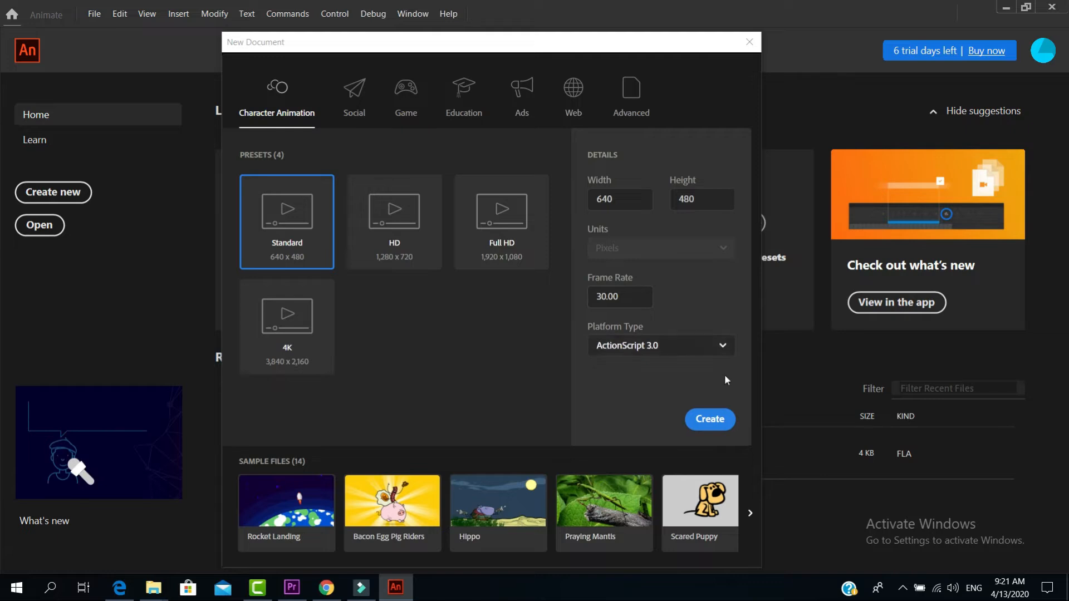
pyautogui.click(718, 422)
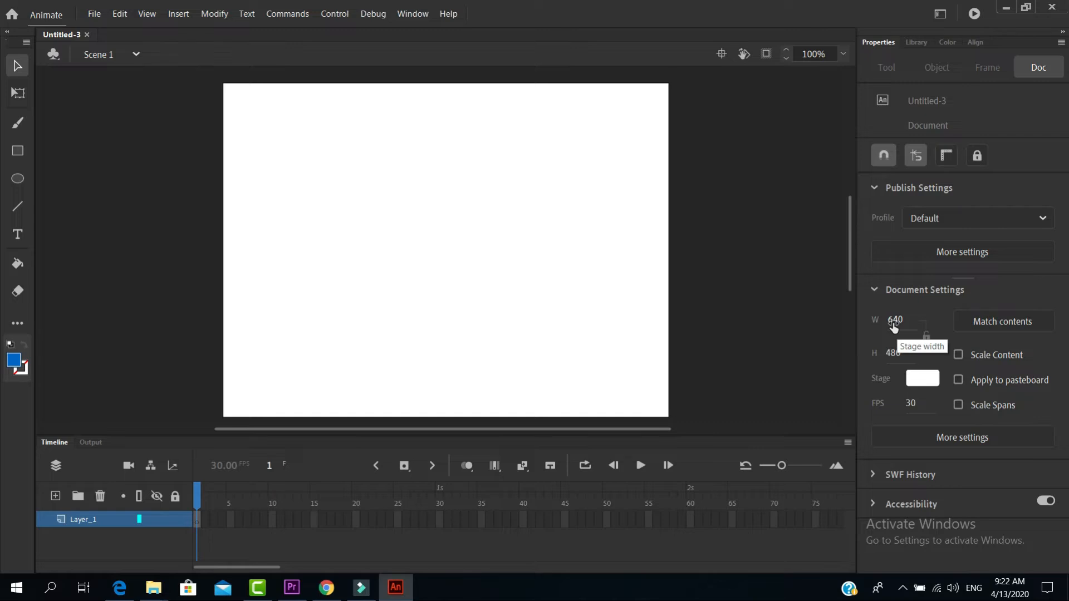
# Set the stage width to 650 in the document settings
pyautogui.moveTo(893, 325); pyautogui.dragTo(925, 333)
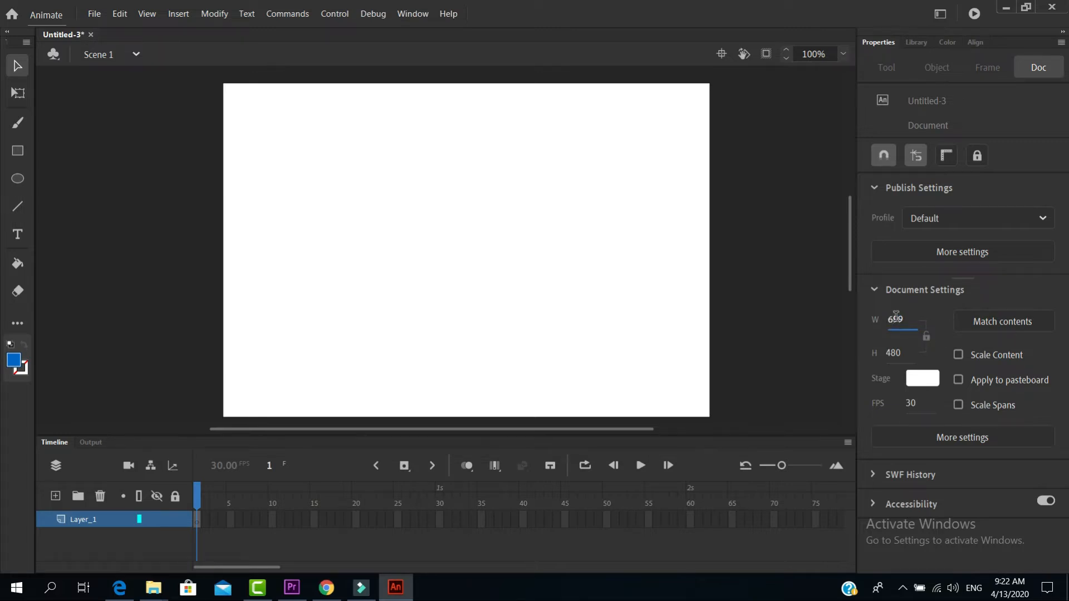
pyautogui.click(896, 316)
pyautogui.press('BackSpace')
pyautogui.write('650')
# Set the stage height to 550 in the document settings
pyautogui.click(895, 355)
pyautogui.moveTo(903, 353); pyautogui.dragTo(887, 353)
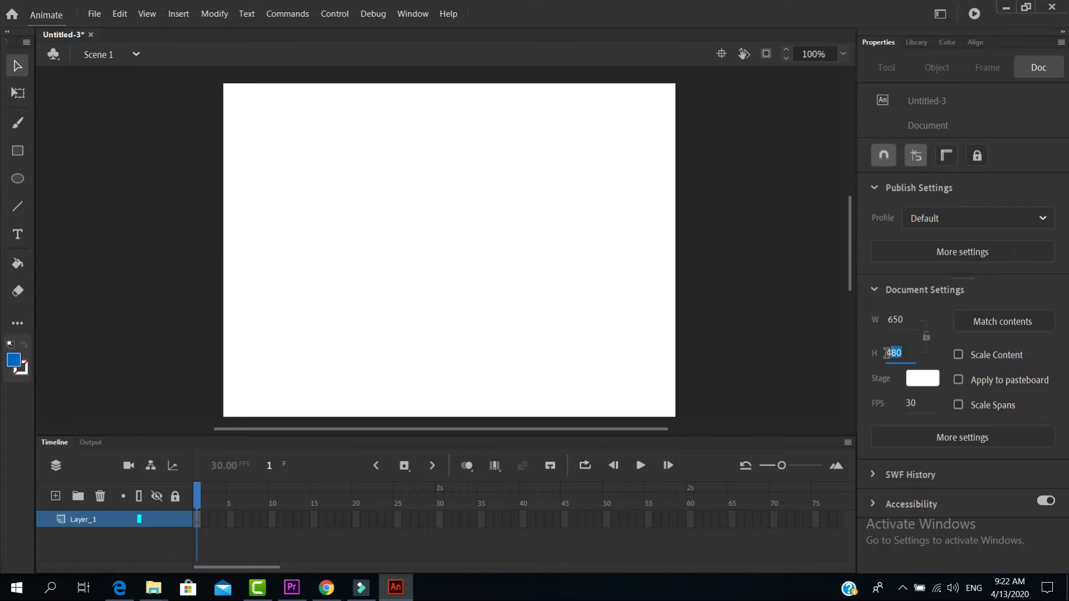
pyautogui.doubleClick(897, 354)
pyautogui.click(898, 355)
pyautogui.moveTo(900, 351); pyautogui.dragTo(887, 355)
pyautogui.write('550')
pyautogui.click(770, 325)
pyautogui.moveTo(850, 221)
pyautogui.mouseDown()
pyautogui.moveTo(853, 242)
pyautogui.moveTo(857, 214)
pyautogui.moveTo(861, 224)
pyautogui.mouseUp()
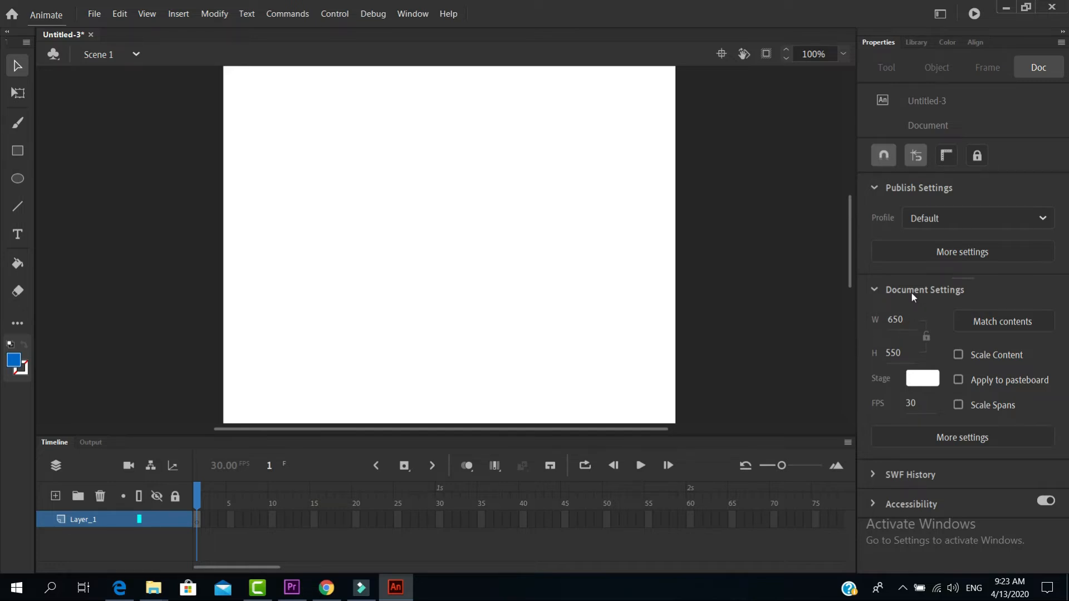
pyautogui.moveTo(849, 258); pyautogui.dragTo(849, 263)
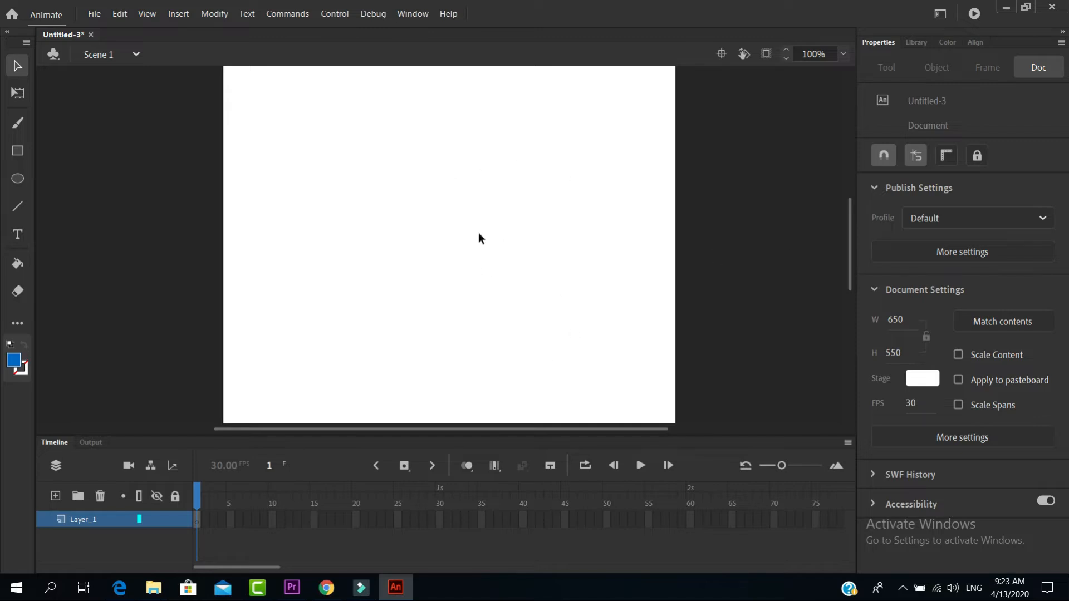
pyautogui.moveTo(852, 272)
pyautogui.mouseDown()
pyautogui.moveTo(850, 252)
pyautogui.moveTo(850, 267)
pyautogui.mouseUp()
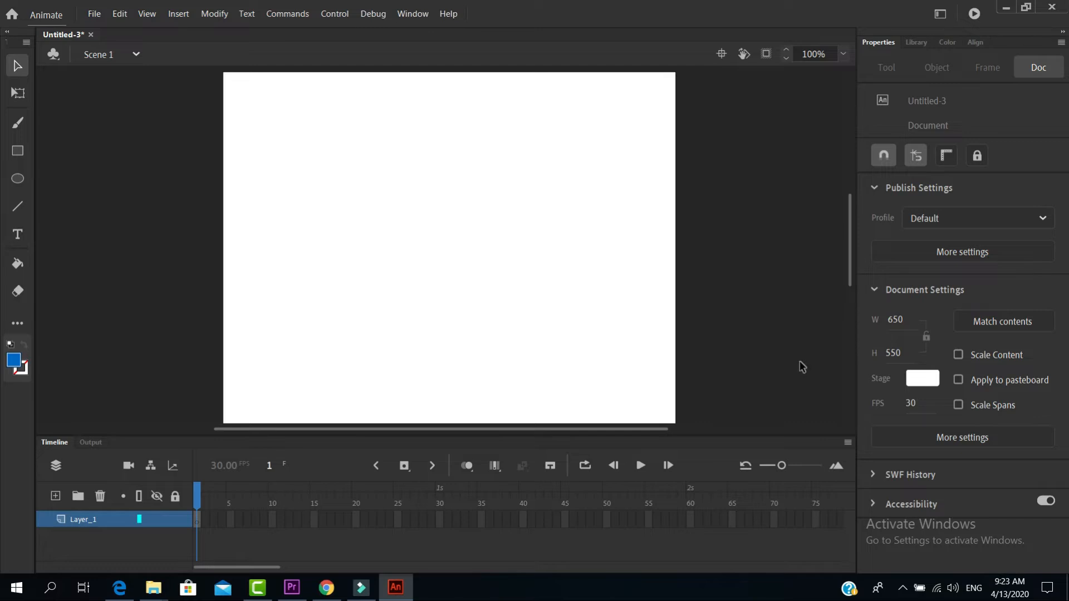
# Change the stage background colour to light grey (#CCCCCC)
pyautogui.click(927, 380)
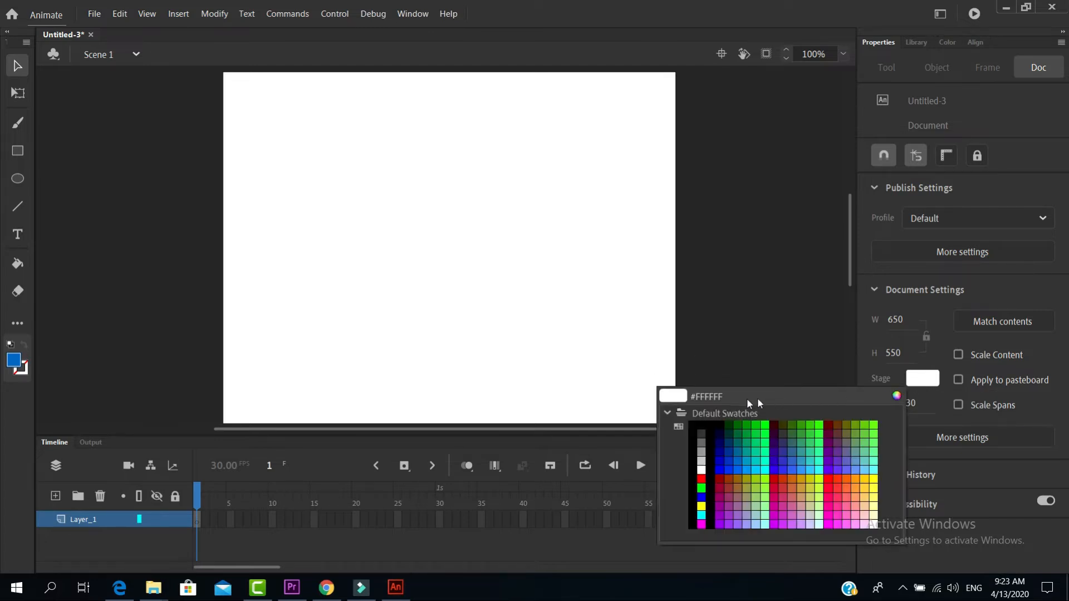
pyautogui.click(701, 462)
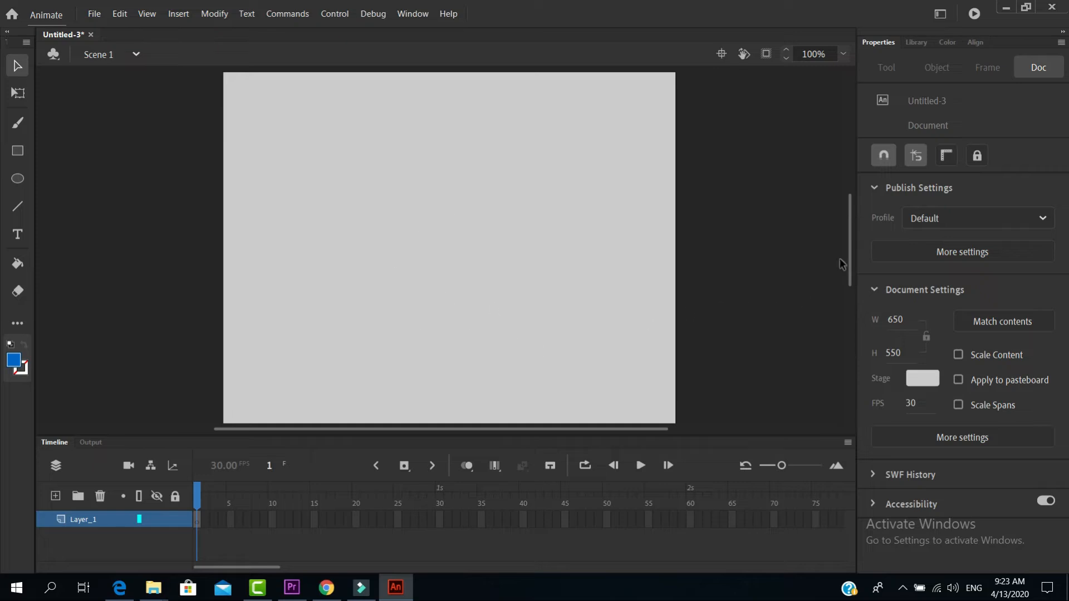
pyautogui.moveTo(850, 252)
pyautogui.mouseDown()
pyautogui.moveTo(850, 276)
pyautogui.moveTo(851, 252)
pyautogui.mouseUp()
pyautogui.click(921, 380)
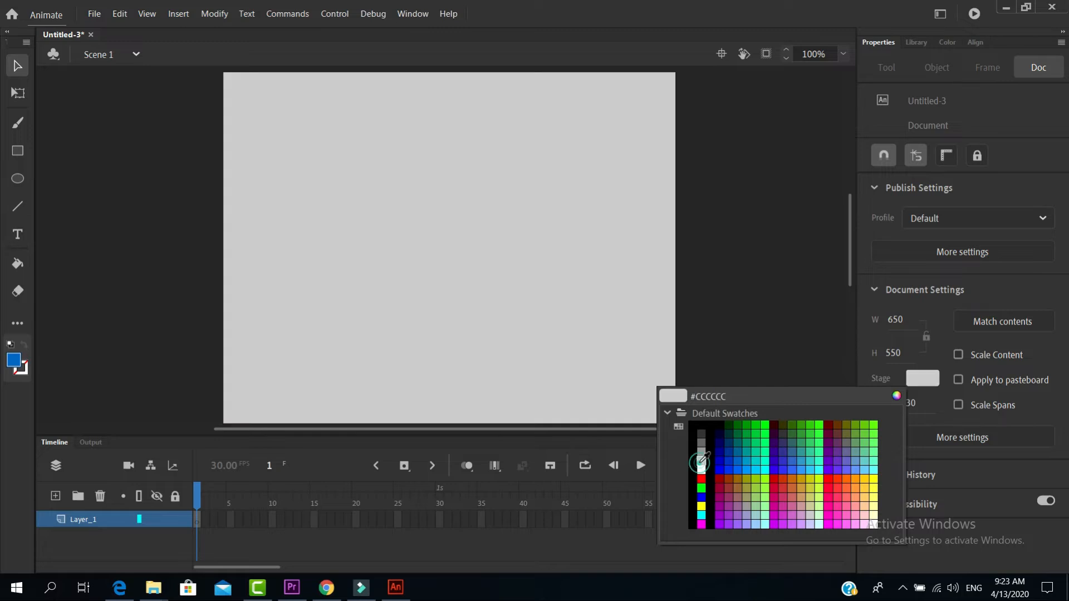
pyautogui.click(701, 461)
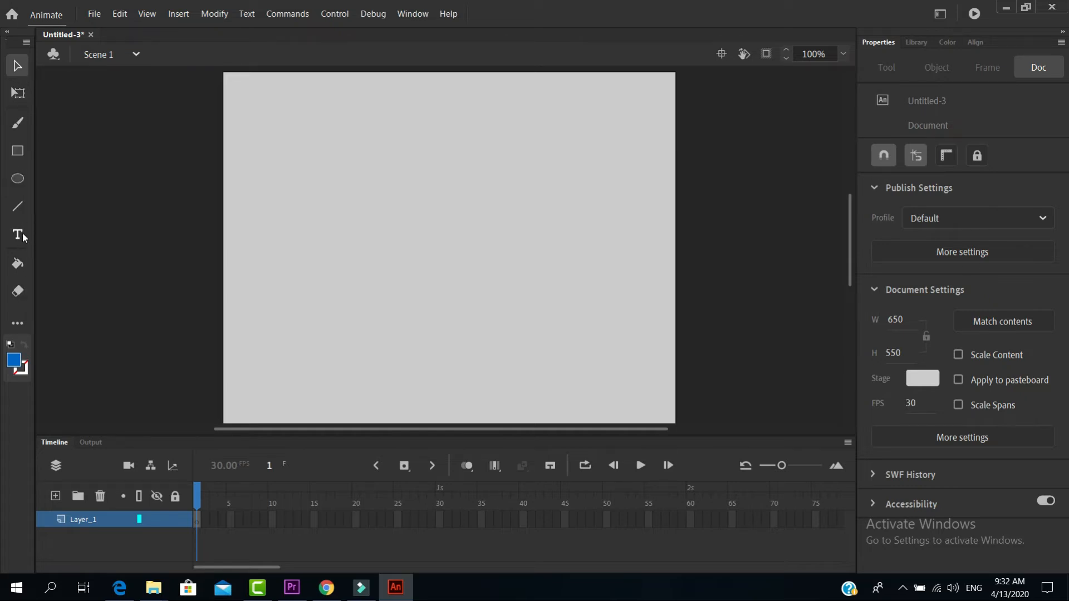
pyautogui.click(18, 324)
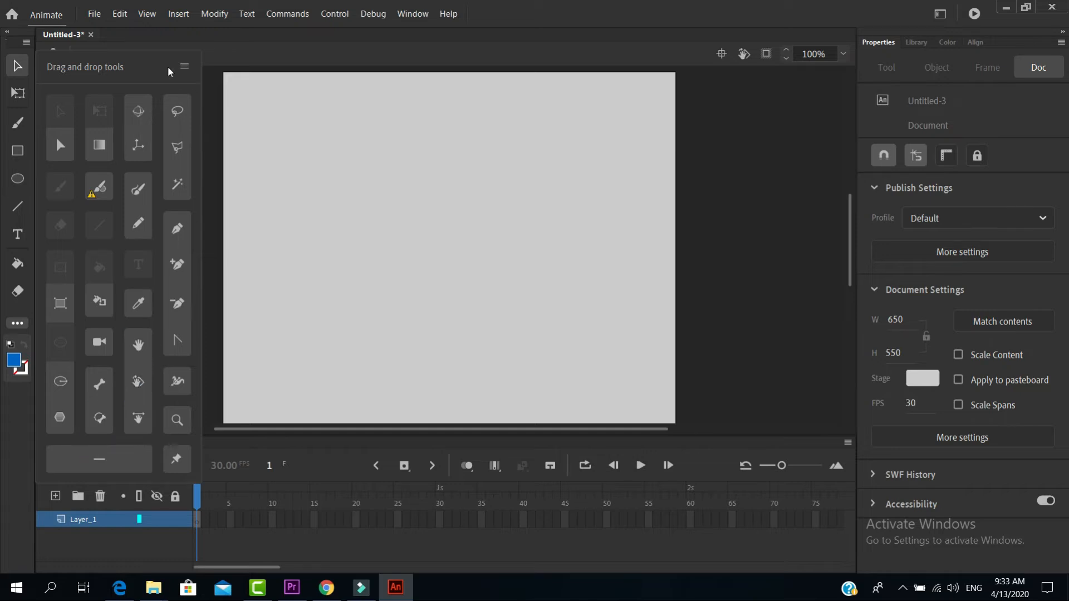
pyautogui.click(210, 100)
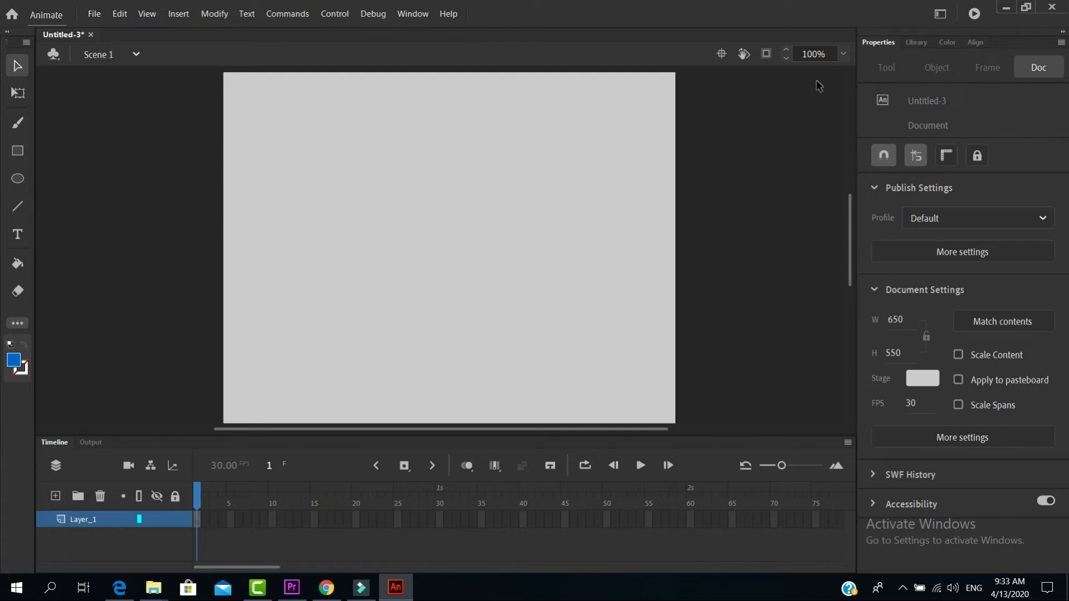
# Draw an oval about 268 by 284 px on the stage and change its fill to yellow (#FFFF00)
pyautogui.click(16, 179)
pyautogui.moveTo(328, 143); pyautogui.dragTo(515, 342)
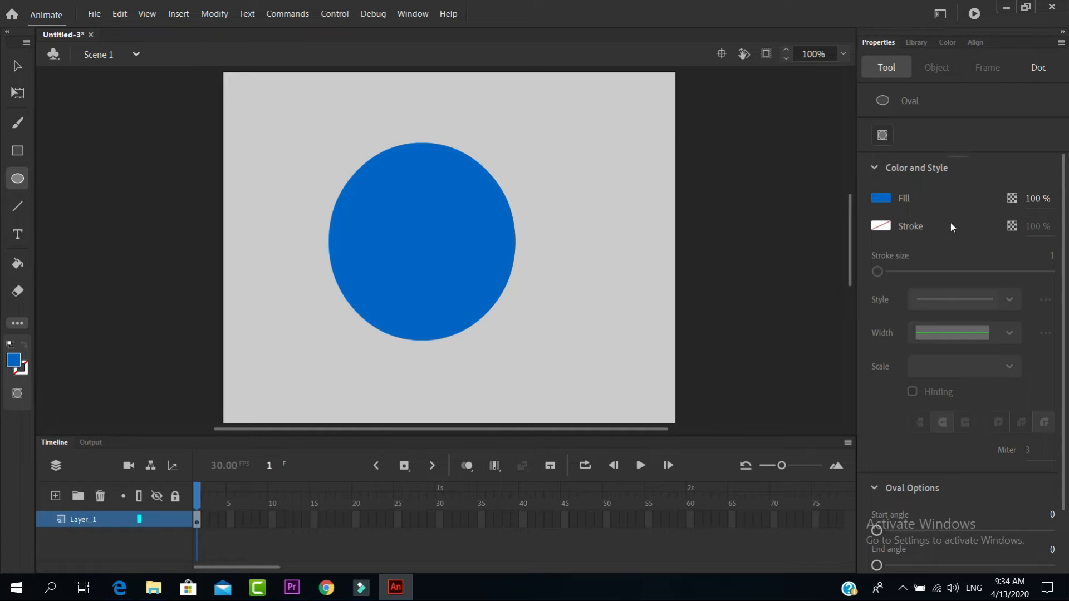
pyautogui.click(16, 67)
pyautogui.click(434, 223)
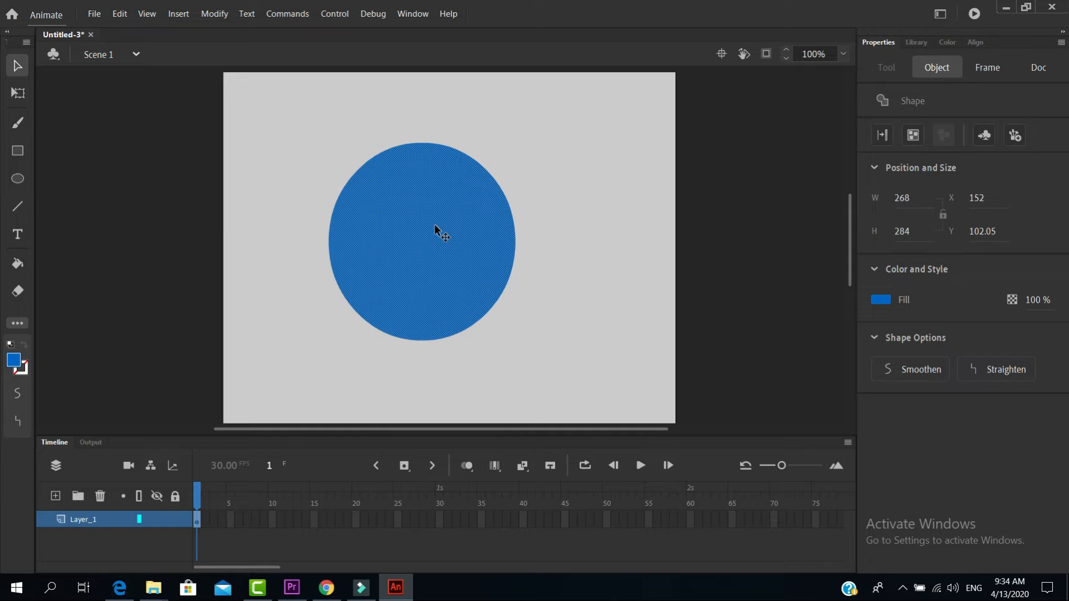
pyautogui.click(879, 300)
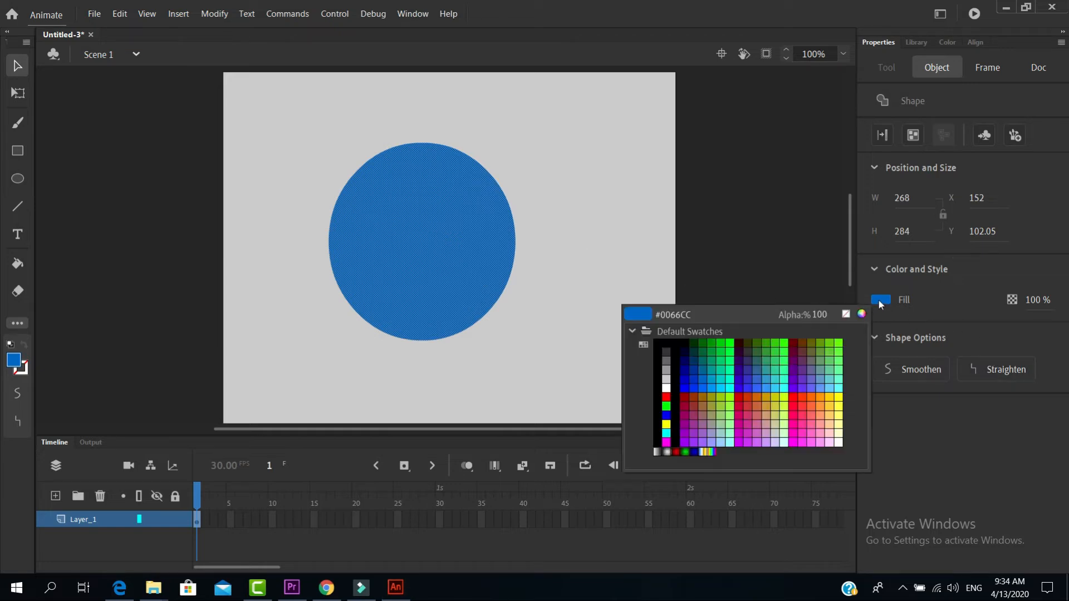
pyautogui.click(841, 398)
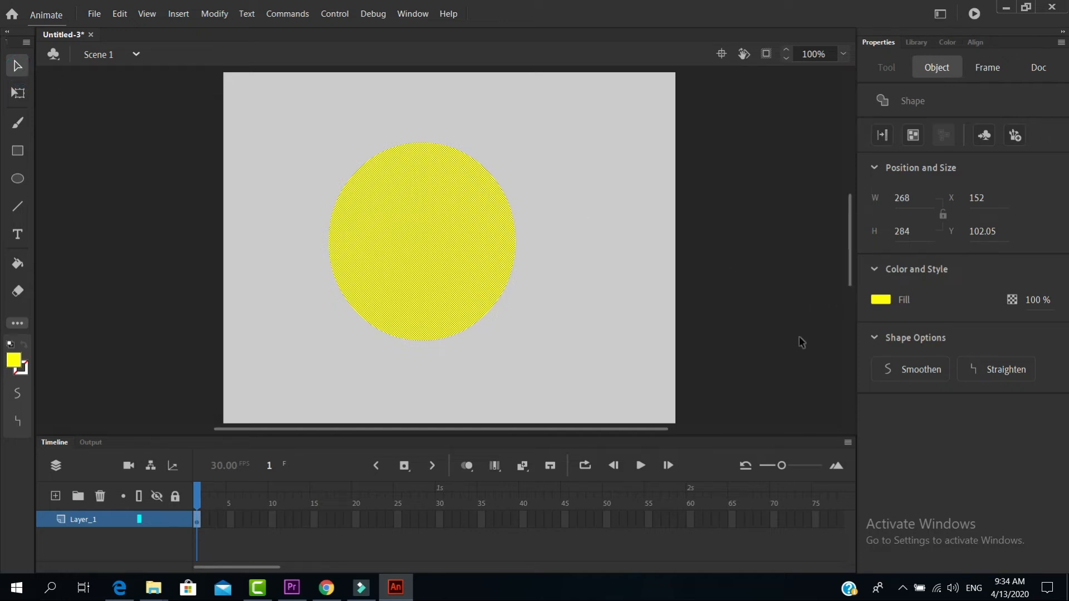
# Delete the oval and draw a larger yellow circle near the middle of the stage
pyautogui.press('Delete')
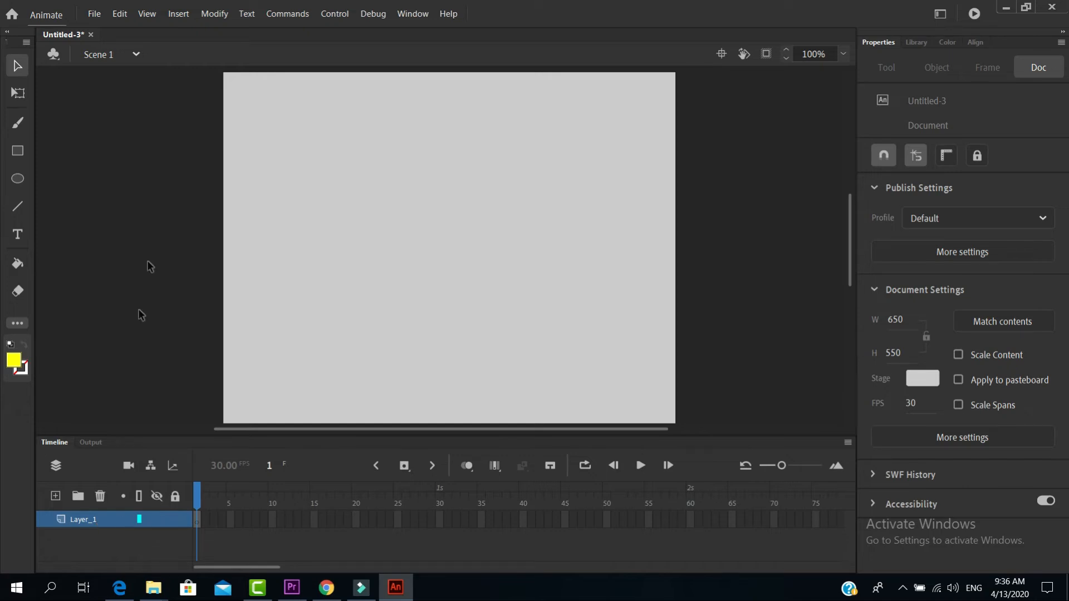
pyautogui.click(17, 178)
pyautogui.moveTo(349, 148)
pyautogui.mouseDown()
pyautogui.moveTo(550, 365)
pyautogui.moveTo(584, 373)
pyautogui.moveTo(574, 375)
pyautogui.mouseUp()
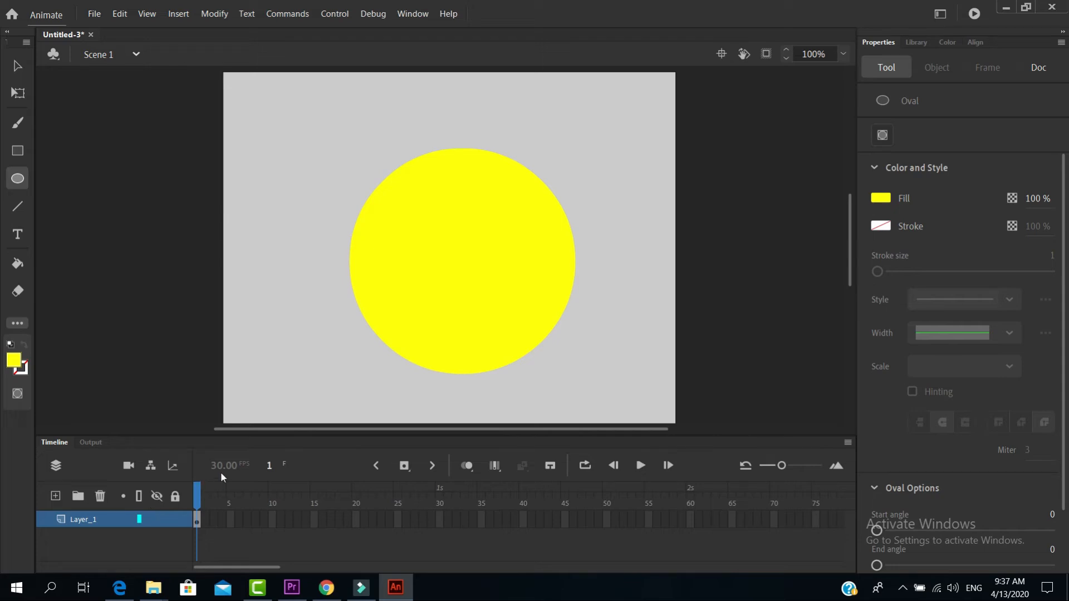
# Add a second layer and rename the circle's layer "yellow ball", accepting the corrected layer name
pyautogui.click(55, 494)
pyautogui.click(92, 540)
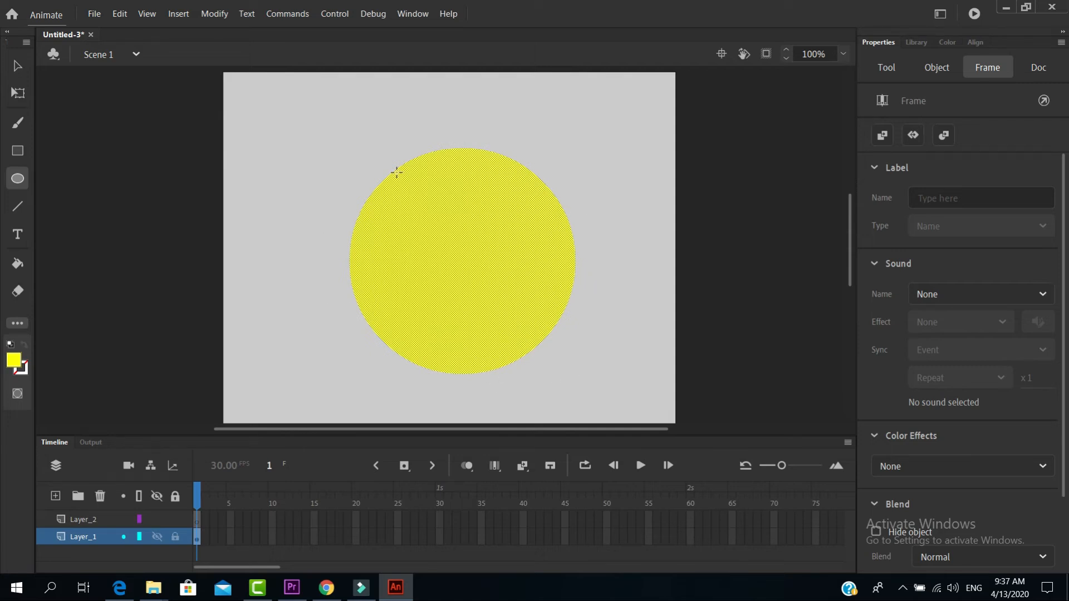
pyautogui.doubleClick(92, 536)
pyautogui.hotkey('ctrl', 'a')
pyautogui.write('yel')
pyautogui.write('low bal')
pyautogui.write('l')
pyautogui.press('Return')
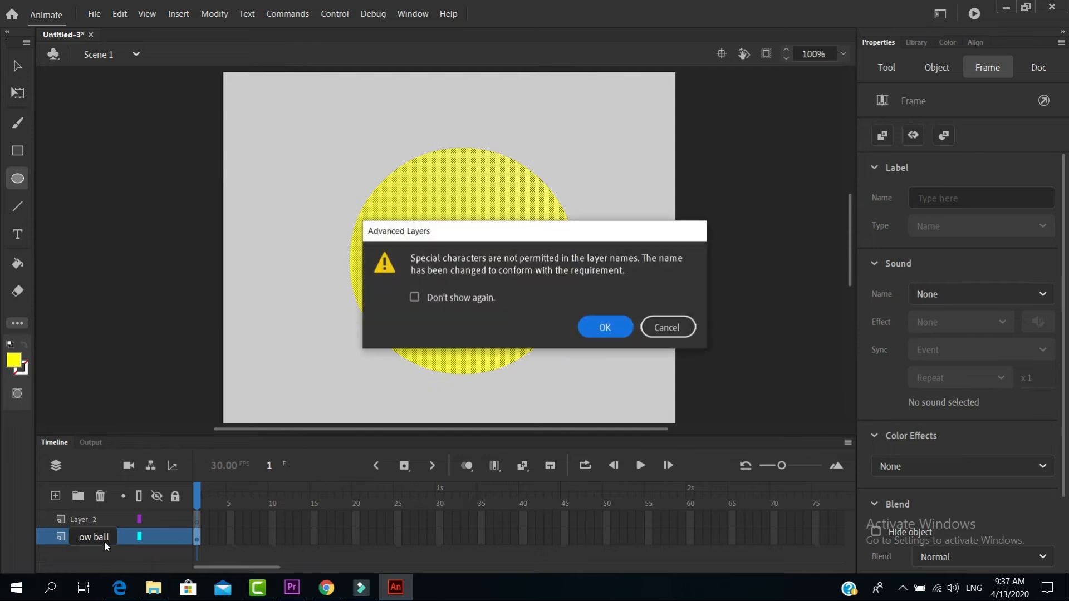
pyautogui.press('Return')
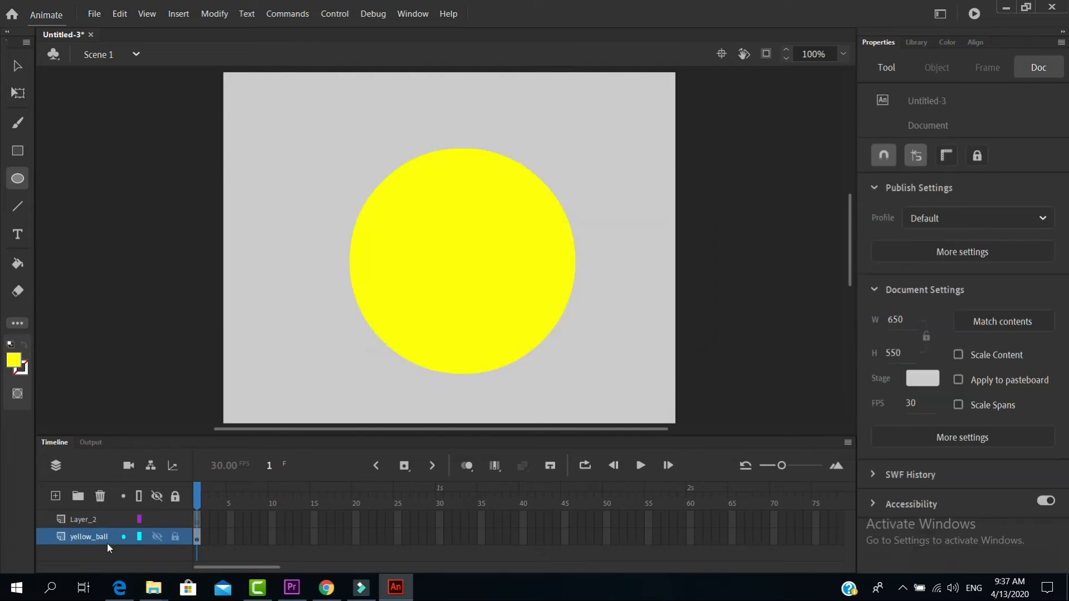
# Rename the new empty layer "blue ball", accepting the corrected layer name
pyautogui.doubleClick(89, 520)
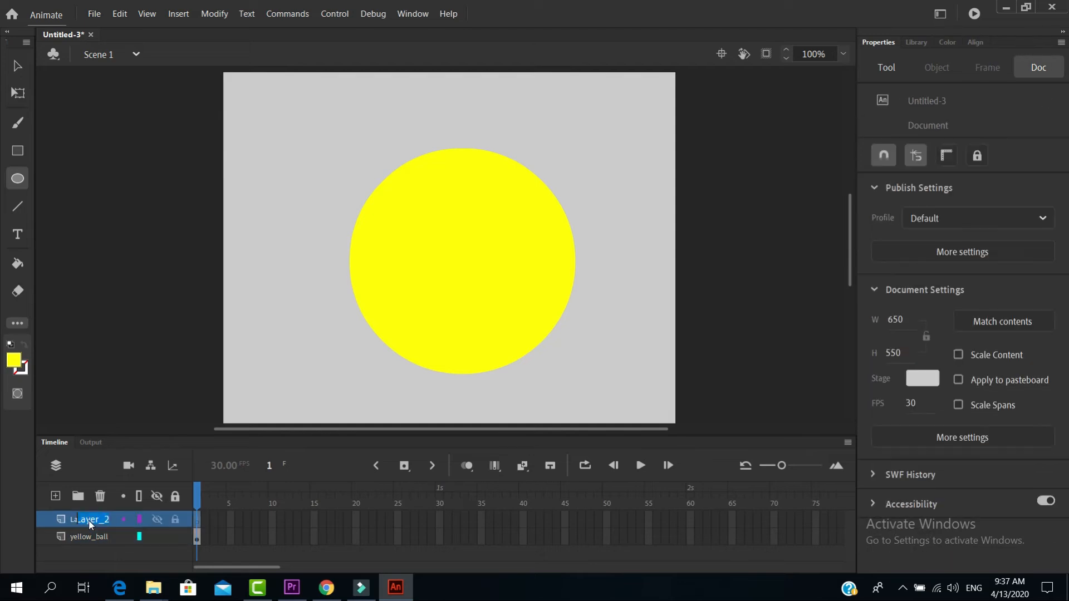
pyautogui.write('blue')
pyautogui.write(' ball')
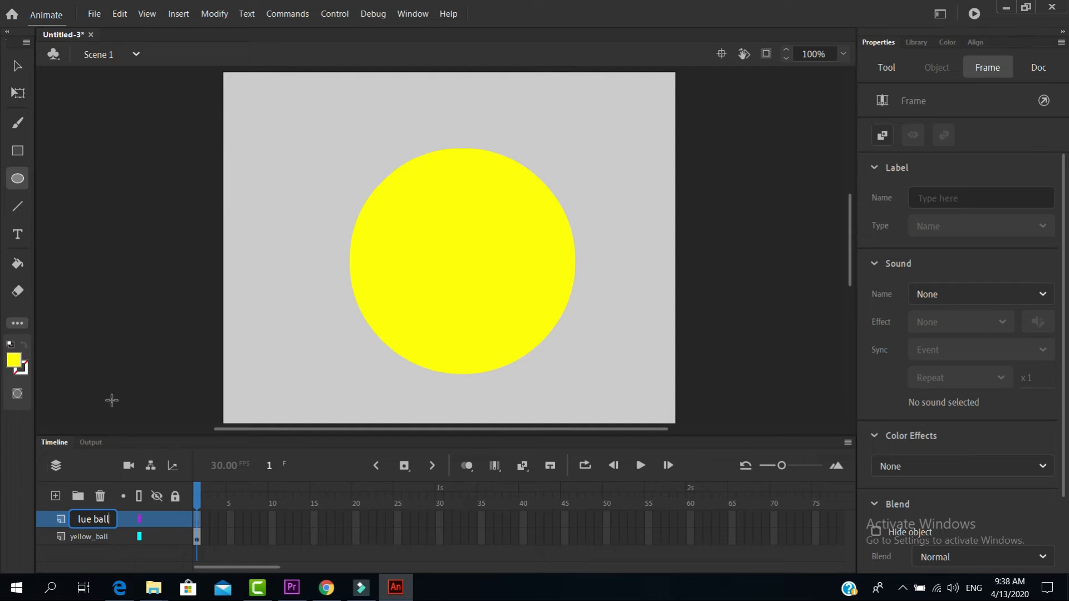
pyautogui.press('Return')
pyautogui.press('Return')
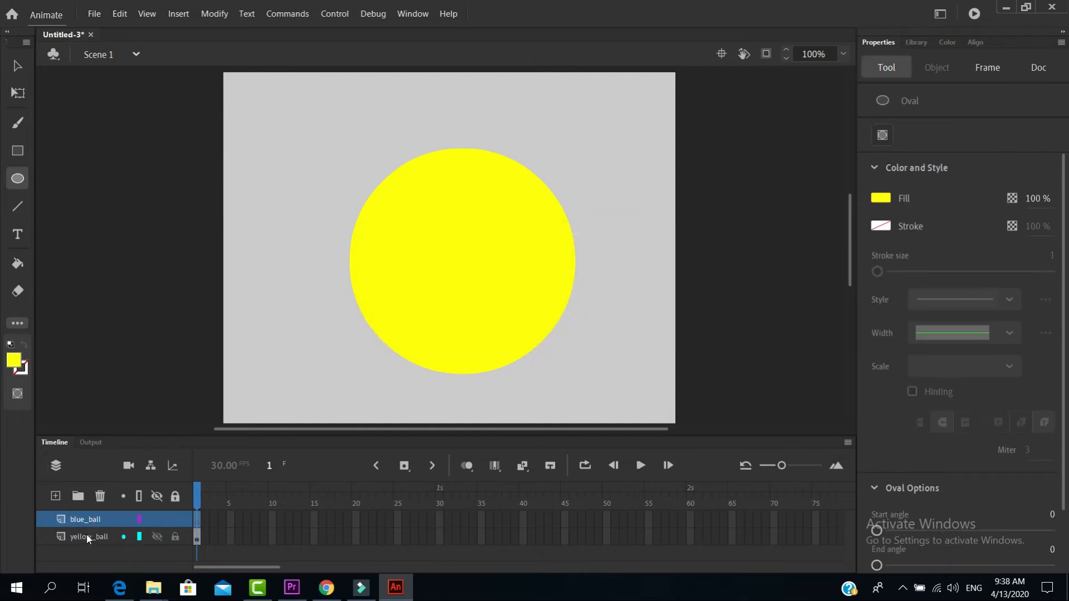
# Make blue_ball the active layer and hide the yellow_ball layer
pyautogui.click(92, 537)
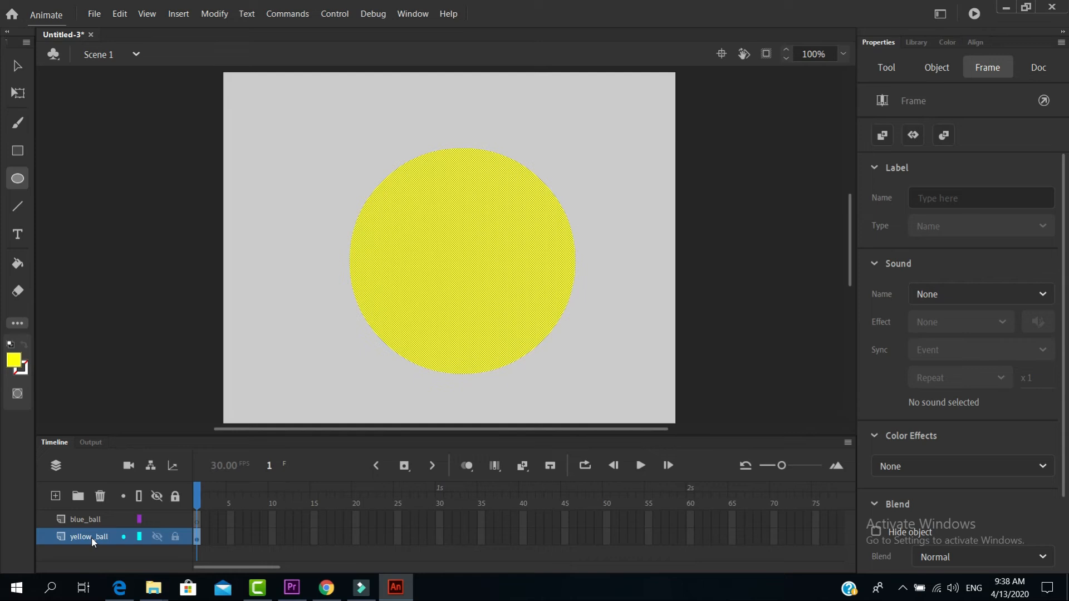
pyautogui.click(95, 520)
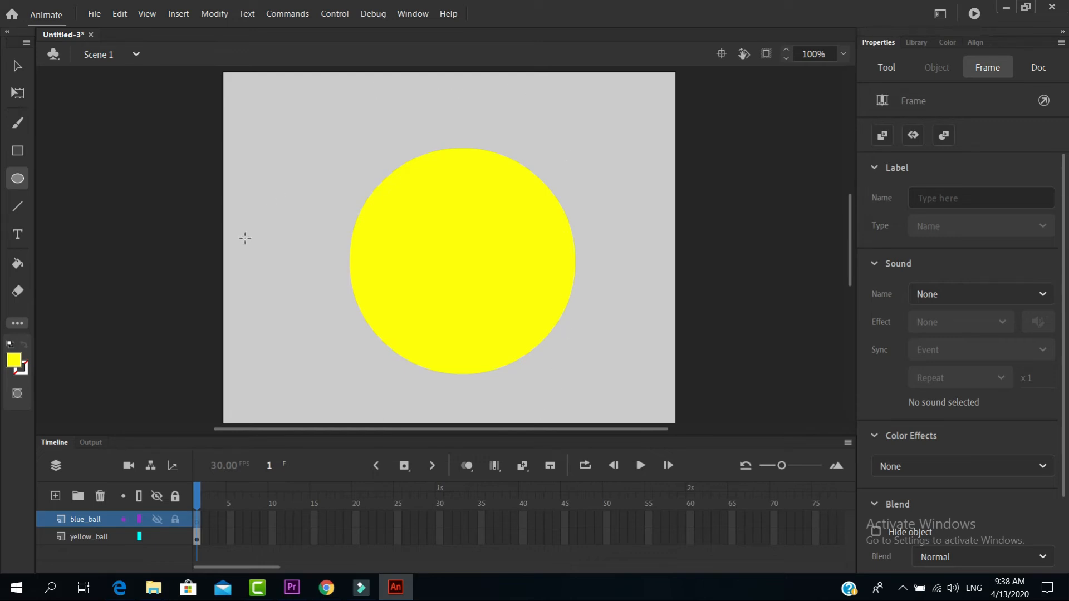
pyautogui.click(157, 538)
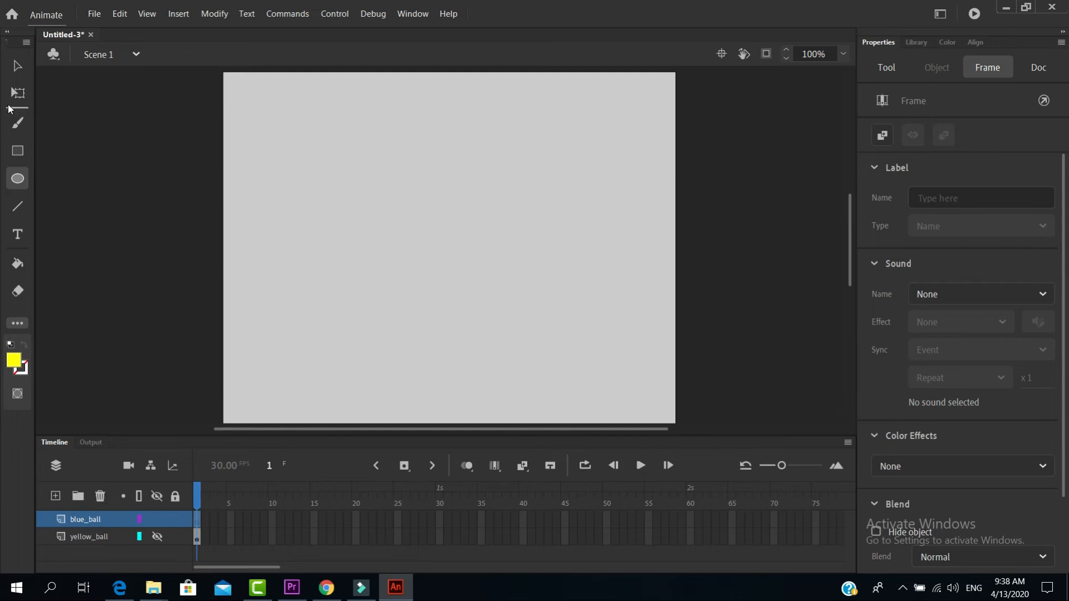
# Draw a yellow square about 304 px wide on the blue_ball layer and set the Rectangle tool's fill to blue
pyautogui.press('r')
pyautogui.moveTo(317, 148); pyautogui.dragTo(530, 361)
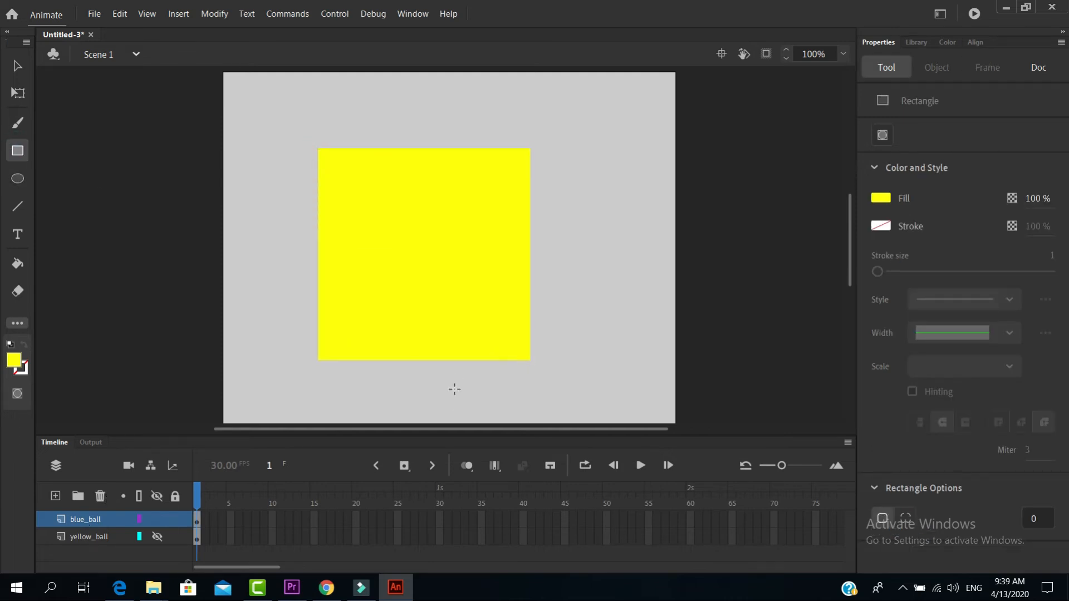
pyautogui.click(876, 203)
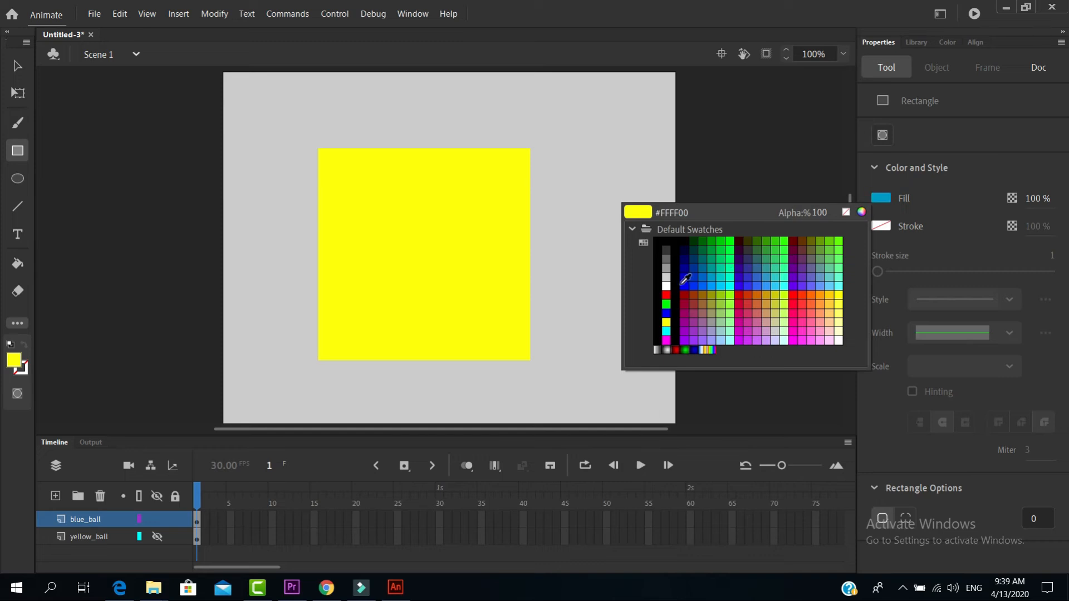
pyautogui.click(700, 287)
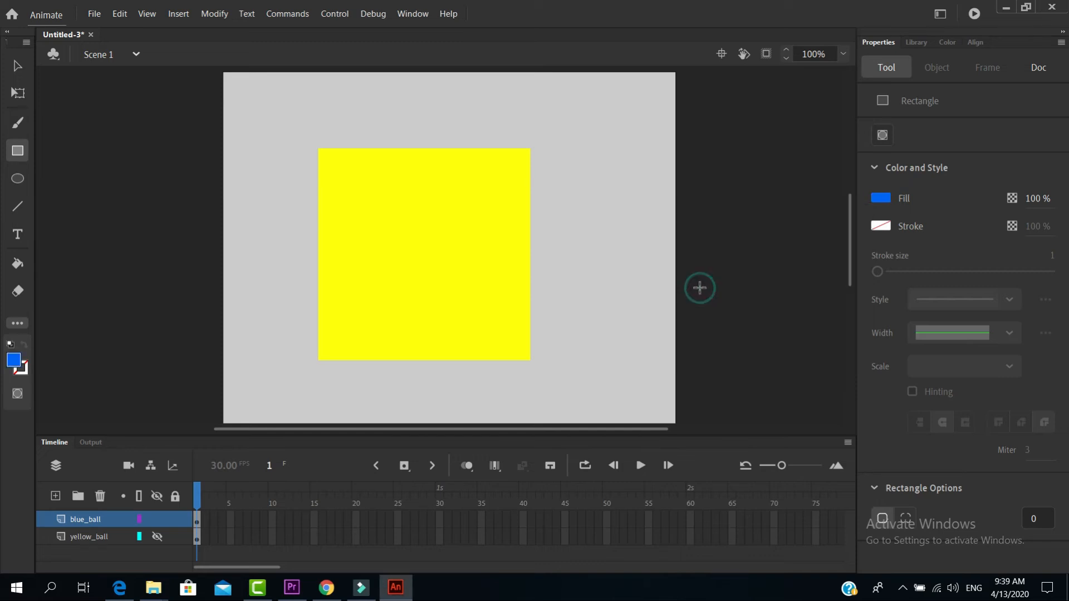
# Change the yellow square's fill to blue and move the square slightly up and to the right on the stage
pyautogui.click(17, 66)
pyautogui.click(341, 236)
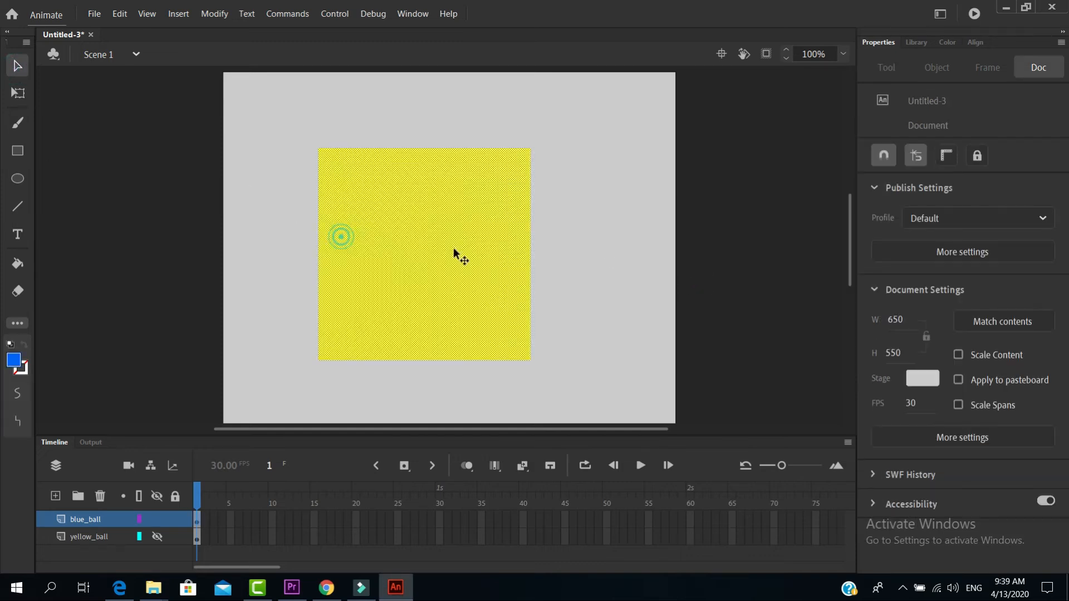
pyautogui.click(881, 300)
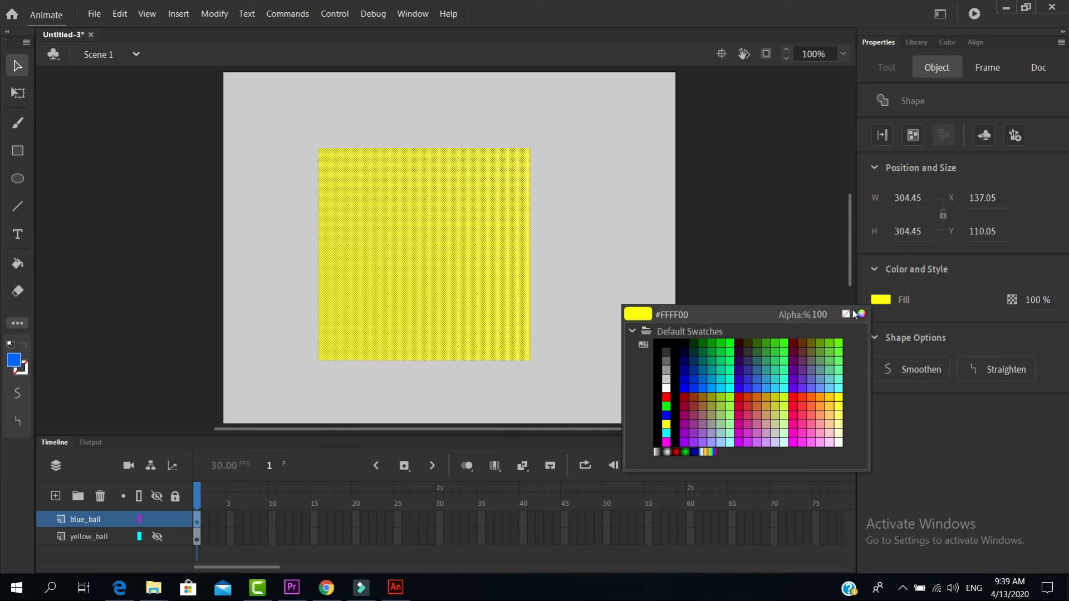
pyautogui.click(700, 388)
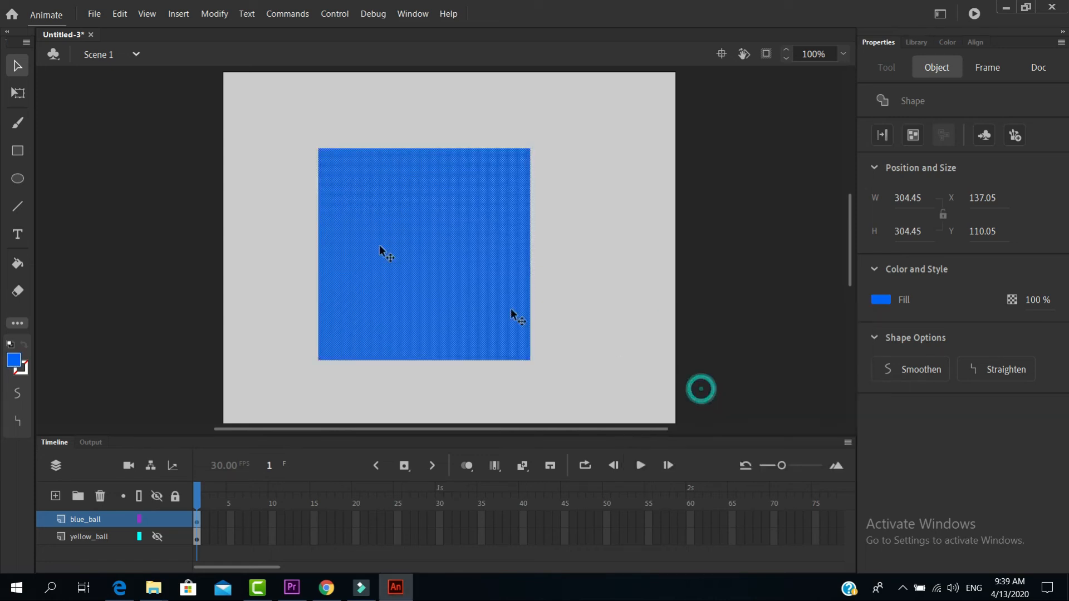
pyautogui.click(17, 67)
pyautogui.click(261, 244)
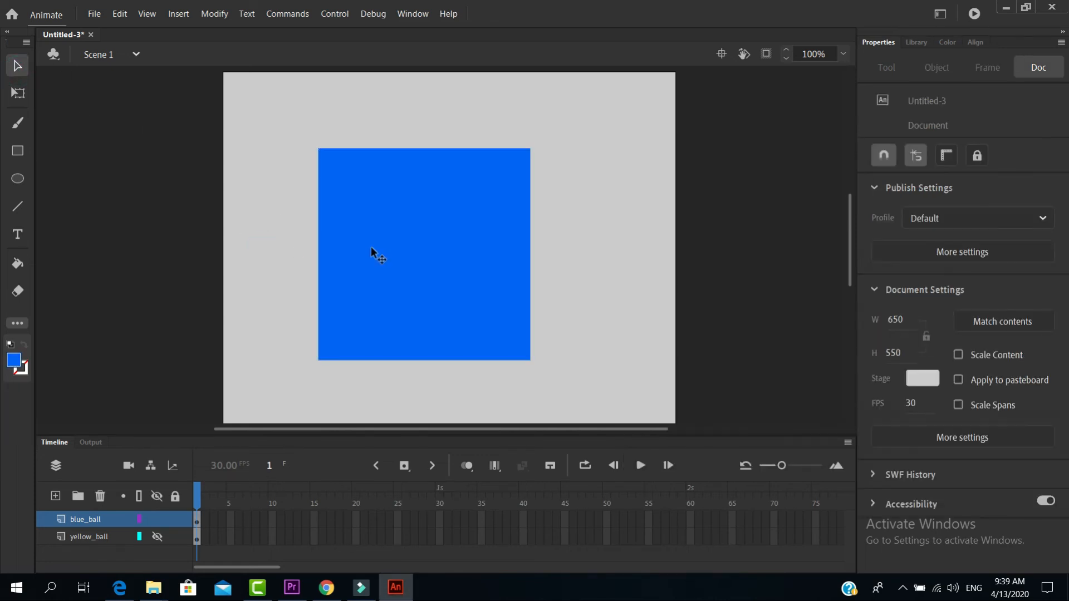
pyautogui.moveTo(376, 243); pyautogui.dragTo(393, 234)
pyautogui.click(289, 352)
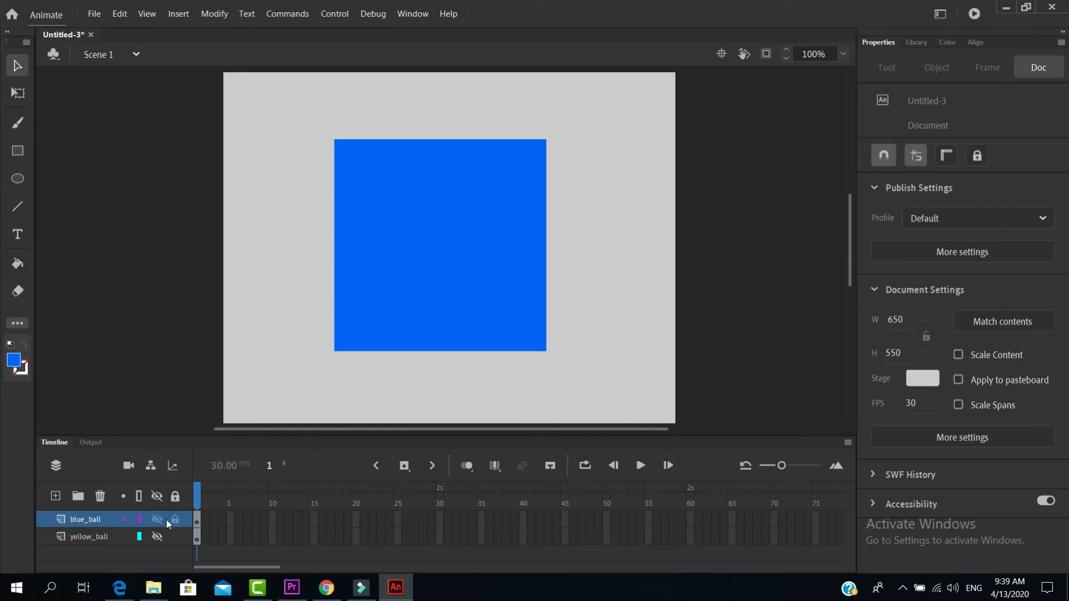
# Unhide the yellow_ball layer and select each layer's content in turn, ending with blue_ball as the active layer
pyautogui.click(198, 522)
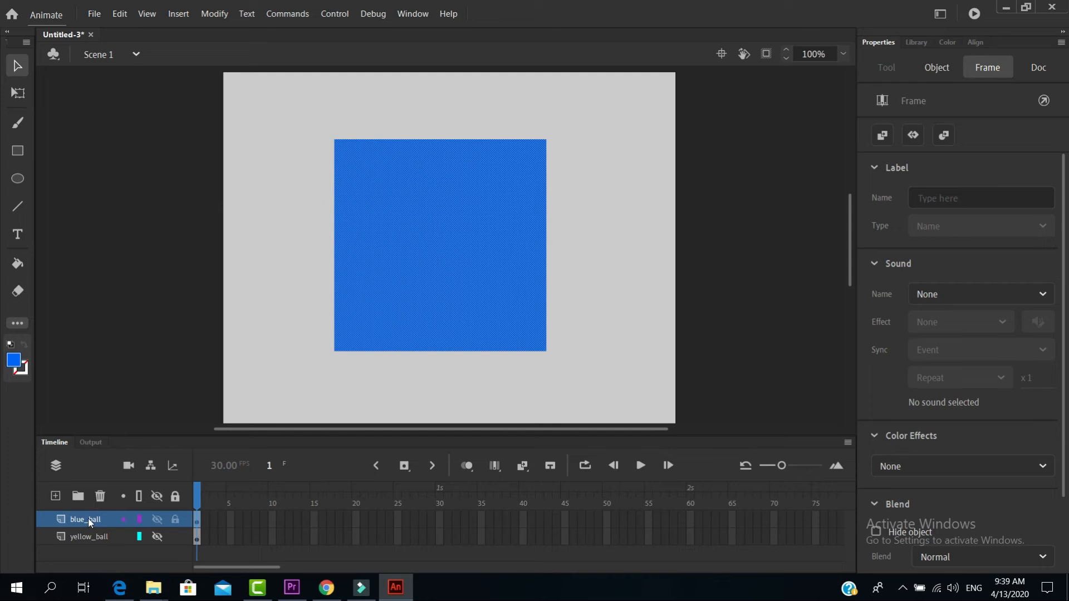
pyautogui.click(157, 537)
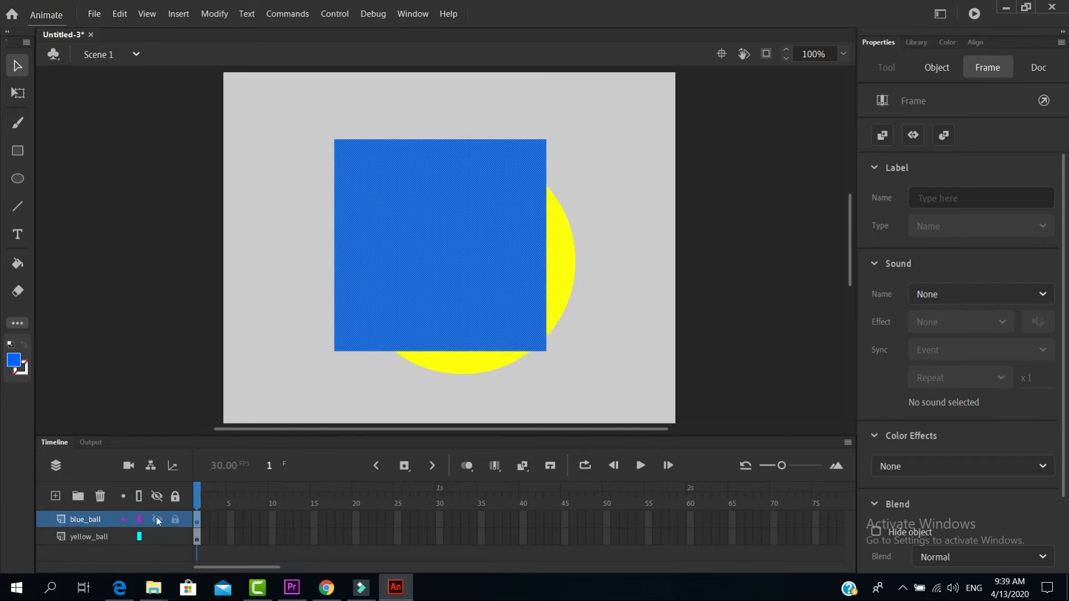
pyautogui.click(95, 539)
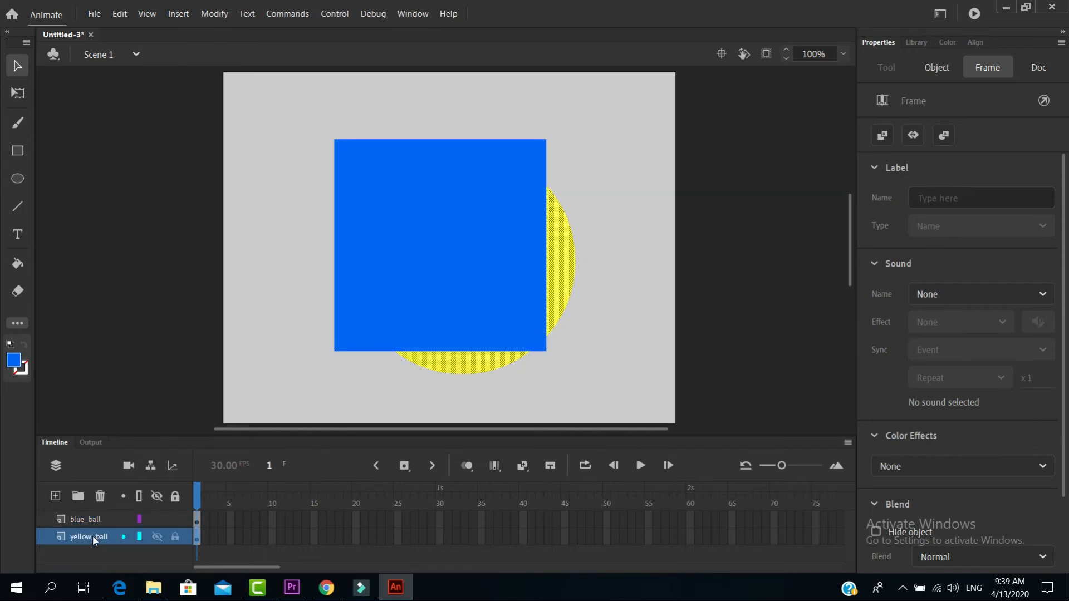
pyautogui.click(94, 519)
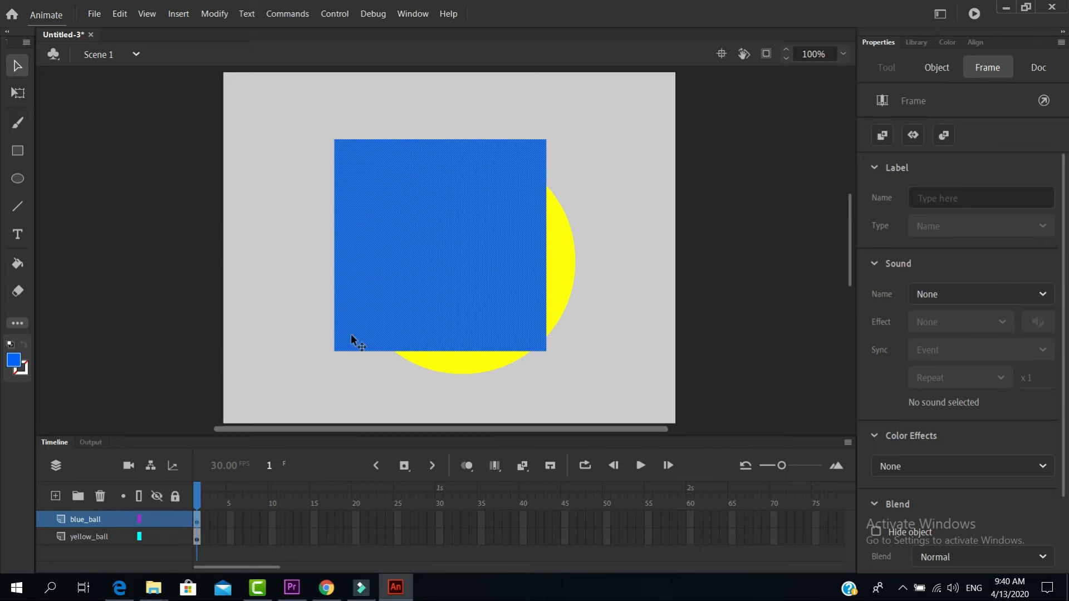
# Move the blue square over the yellow circle, nudging it horizontally to about X 186, Y 115, and deselect it
pyautogui.moveTo(399, 288); pyautogui.dragTo(414, 300)
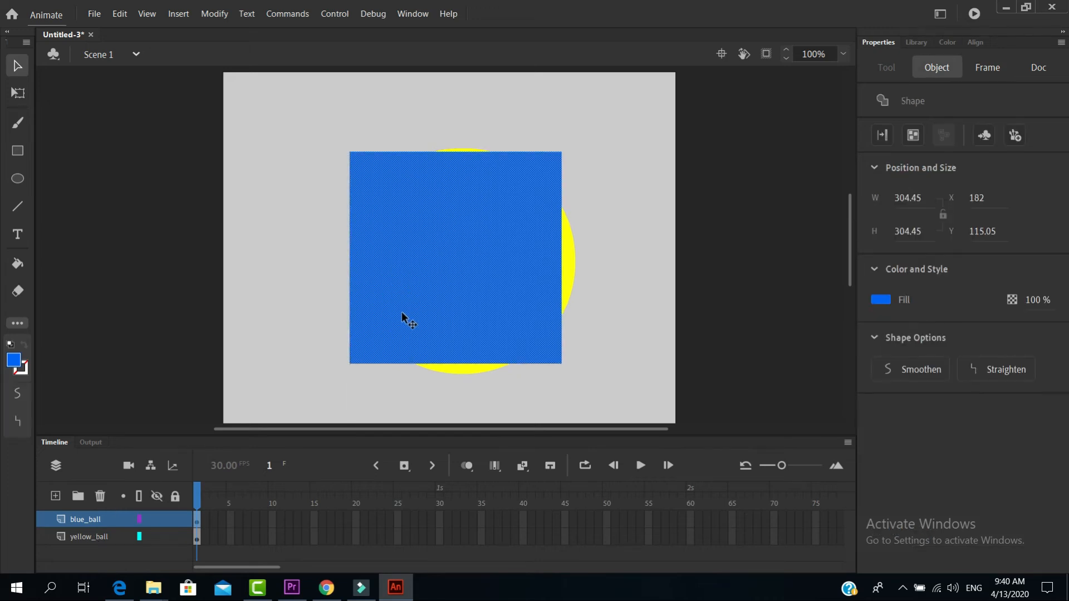
pyautogui.press('Right')
pyautogui.press('Right')
pyautogui.press('Right')
pyautogui.press('Right')
pyautogui.press('Right')
pyautogui.press('Right')
pyautogui.press('Right')
pyautogui.press('Right')
pyautogui.press('Right')
pyautogui.press('Right')
pyautogui.press('Right')
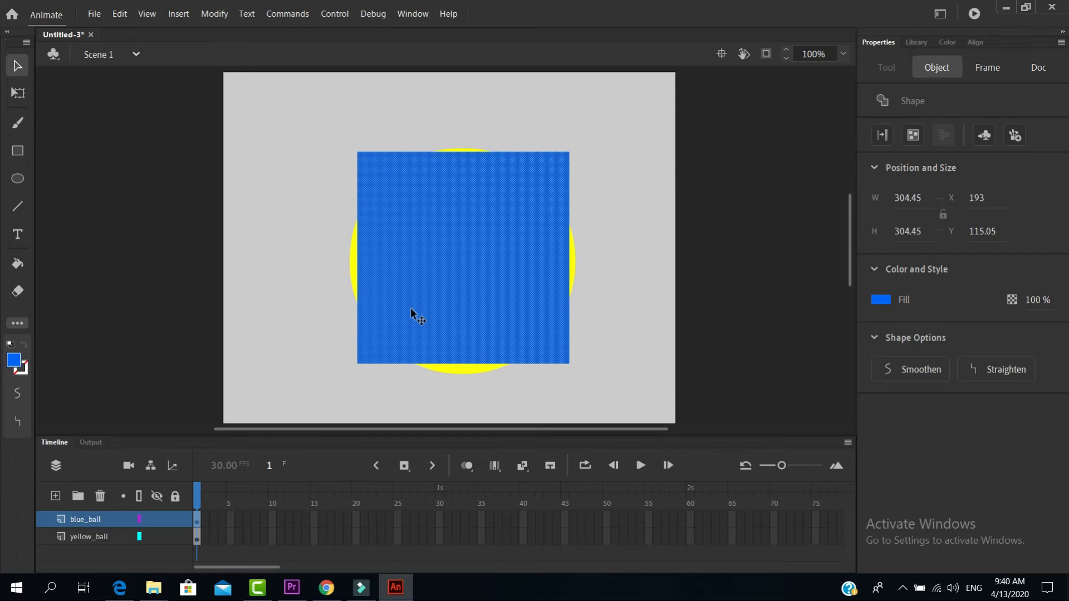
pyautogui.press('Left')
pyautogui.press('Left')
pyautogui.press('Left')
pyautogui.press('Left')
pyautogui.press('Left')
pyautogui.press('Left')
pyautogui.press('Left')
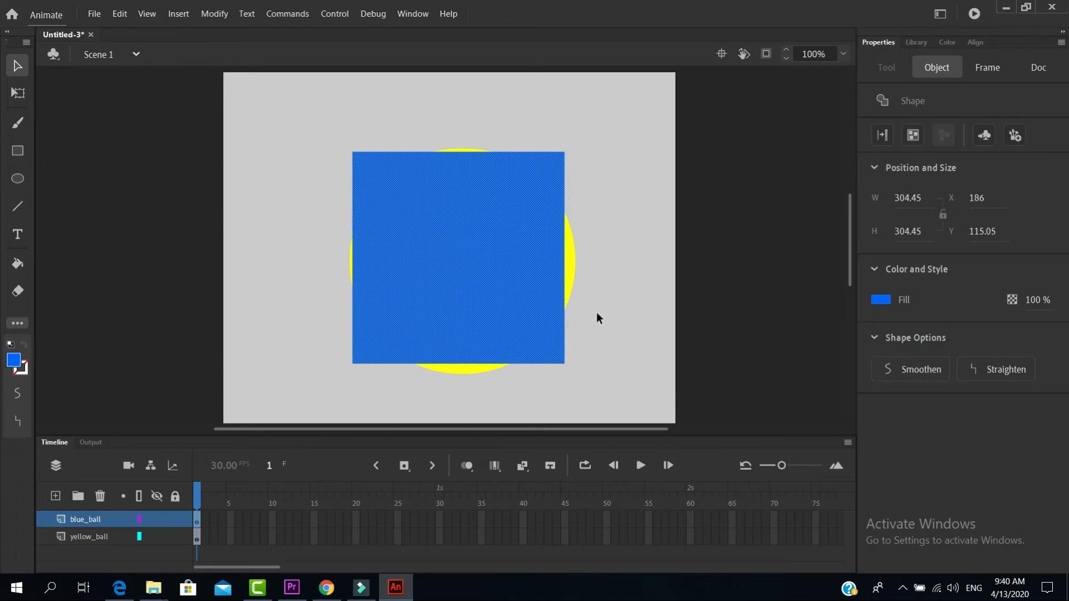
pyautogui.click(604, 312)
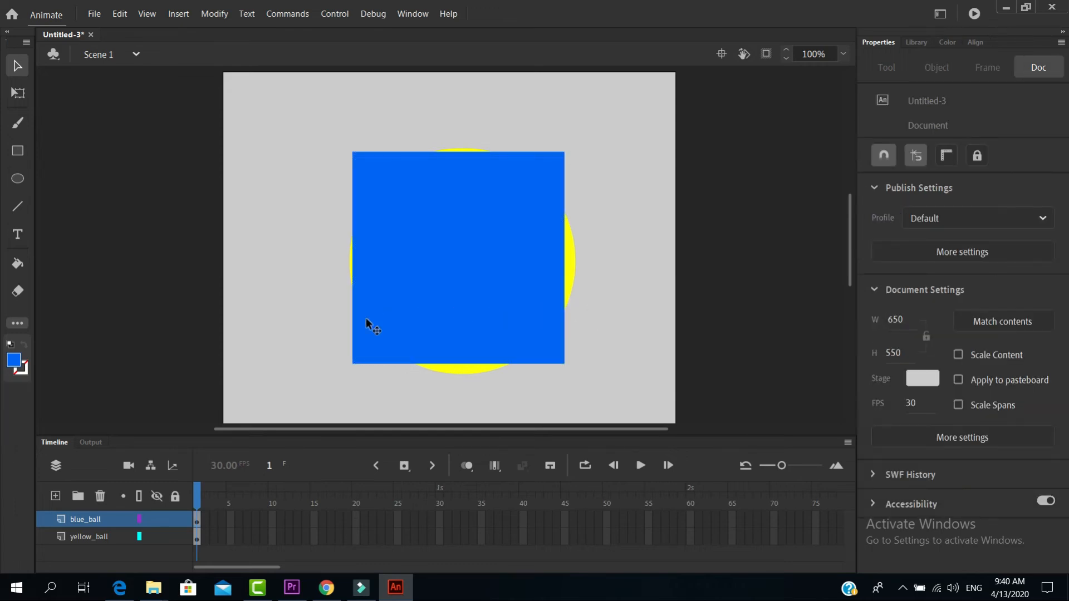
# Hide the blue_ball layer and move the yellow circle to about X 163, Y 93
pyautogui.click(158, 519)
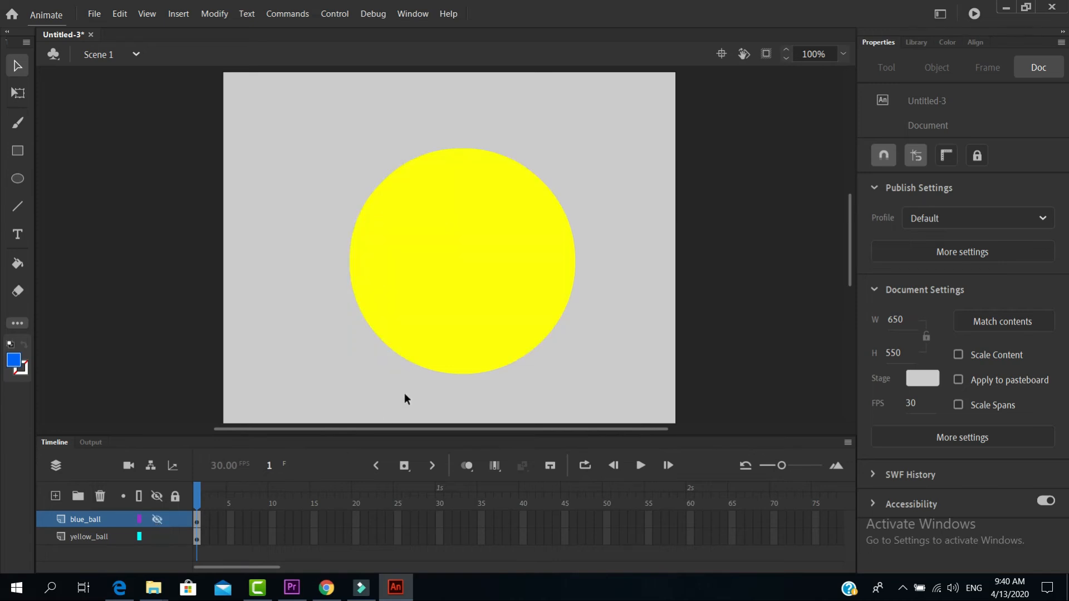
pyautogui.moveTo(430, 302); pyautogui.dragTo(420, 289)
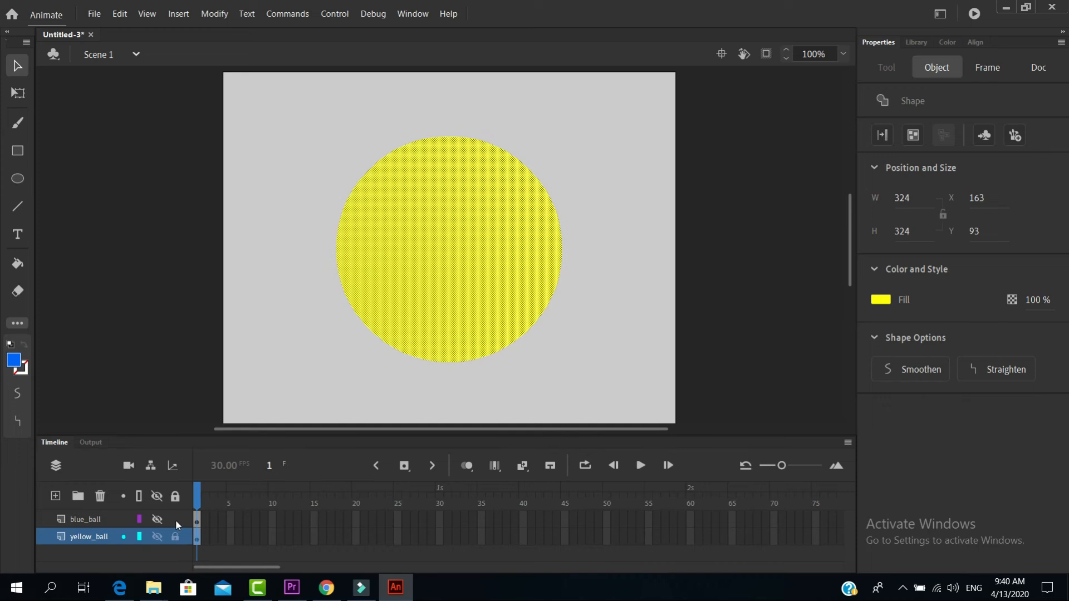
# Lock the yellow_ball layer and try to select and move its circle on the stage
pyautogui.click(174, 537)
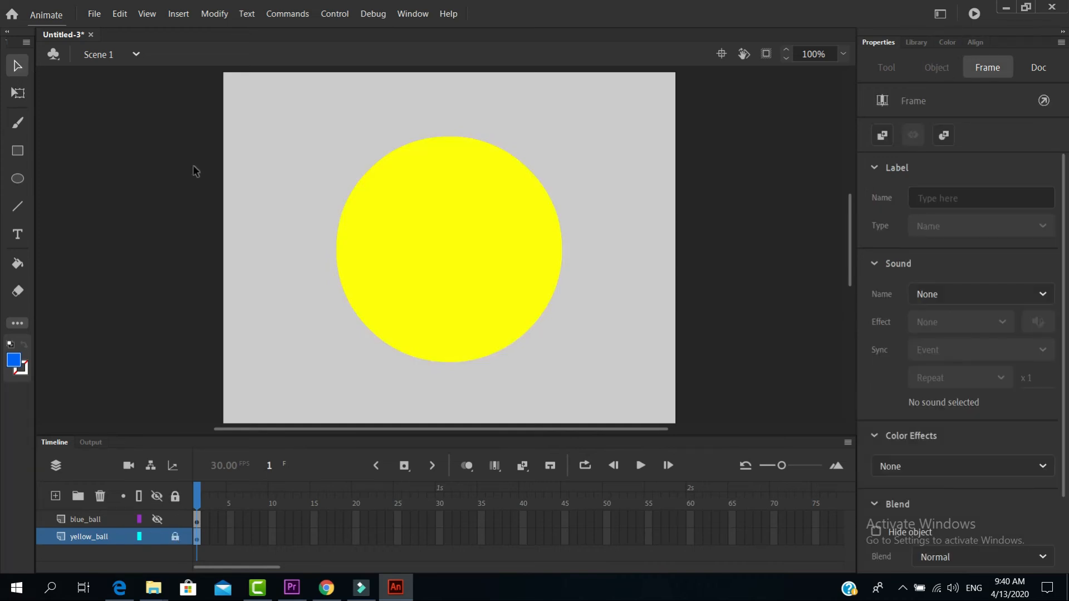
pyautogui.click(392, 238)
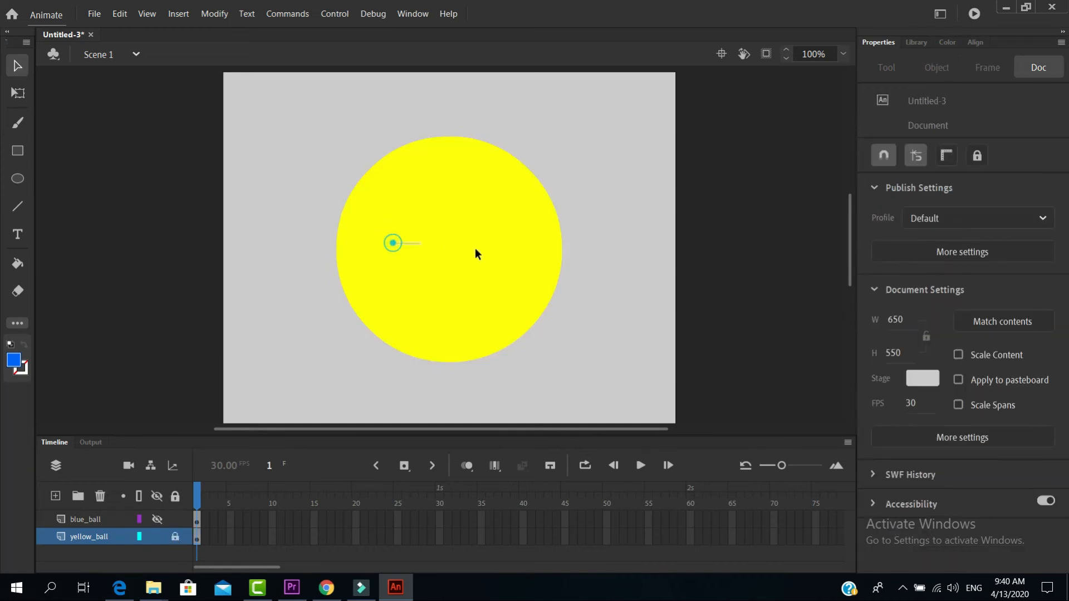
pyautogui.moveTo(477, 247); pyautogui.dragTo(482, 249)
pyautogui.moveTo(401, 239); pyautogui.dragTo(495, 261)
pyautogui.moveTo(430, 283); pyautogui.dragTo(417, 324)
pyautogui.moveTo(418, 231); pyautogui.dragTo(405, 295)
pyautogui.moveTo(370, 272); pyautogui.dragTo(412, 273)
pyautogui.moveTo(445, 225); pyautogui.dragTo(505, 239)
pyautogui.moveTo(473, 315); pyautogui.dragTo(456, 328)
pyautogui.moveTo(368, 285); pyautogui.dragTo(449, 276)
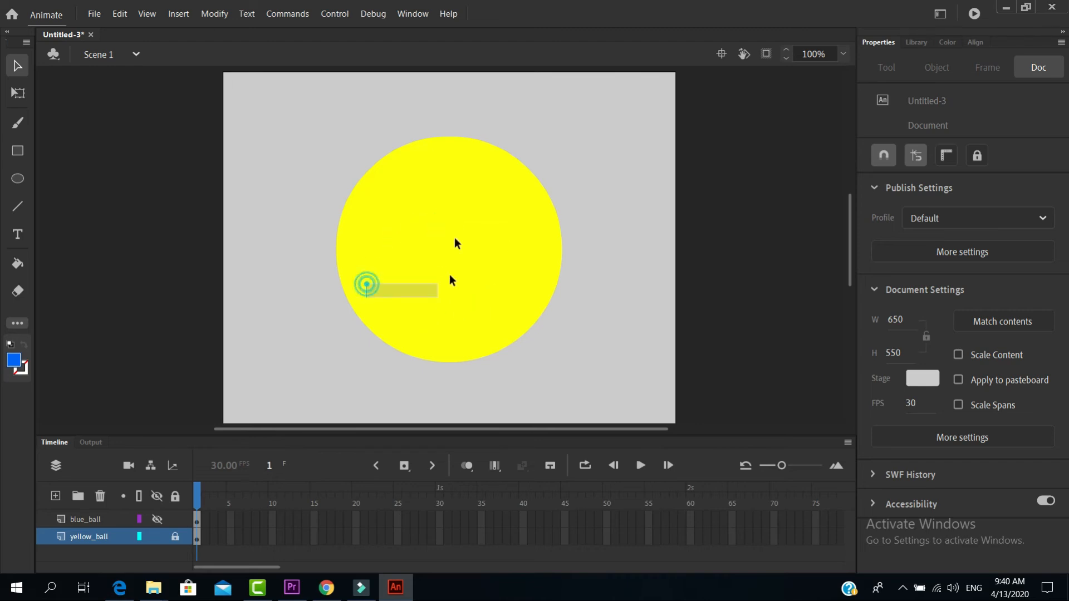
pyautogui.moveTo(377, 245); pyautogui.dragTo(381, 287)
pyautogui.click(478, 254)
pyautogui.click(431, 204)
pyautogui.click(446, 345)
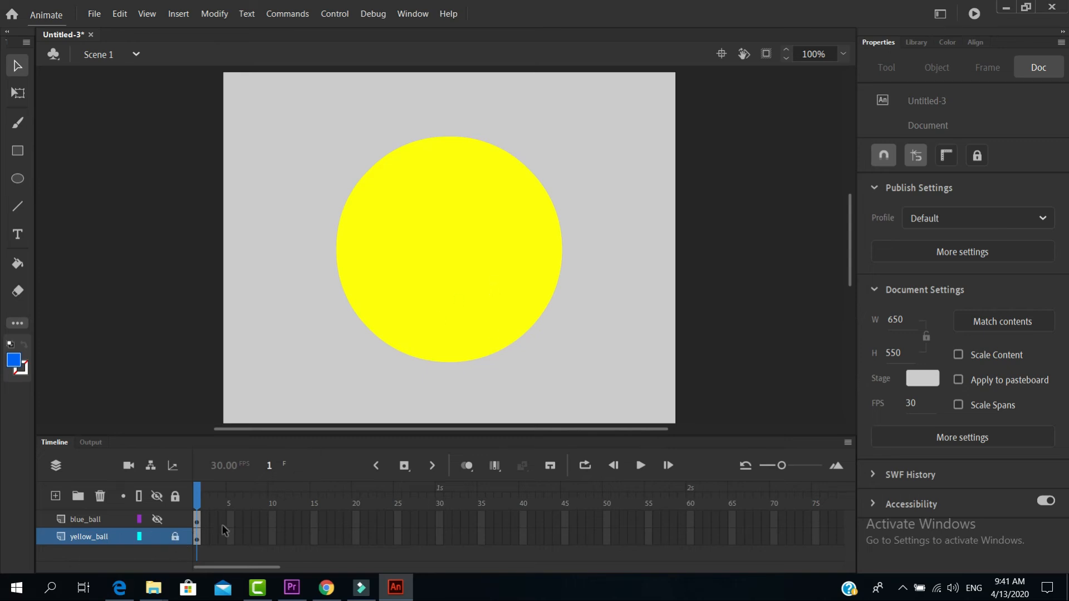
pyautogui.moveTo(413, 230); pyautogui.dragTo(457, 279)
pyautogui.moveTo(398, 279); pyautogui.dragTo(509, 301)
pyautogui.moveTo(384, 279); pyautogui.dragTo(474, 294)
pyautogui.moveTo(382, 218); pyautogui.dragTo(502, 280)
# Unhide the blue_ball layer and move the blue square to about X 168, Y 104, over the circle
pyautogui.click(156, 519)
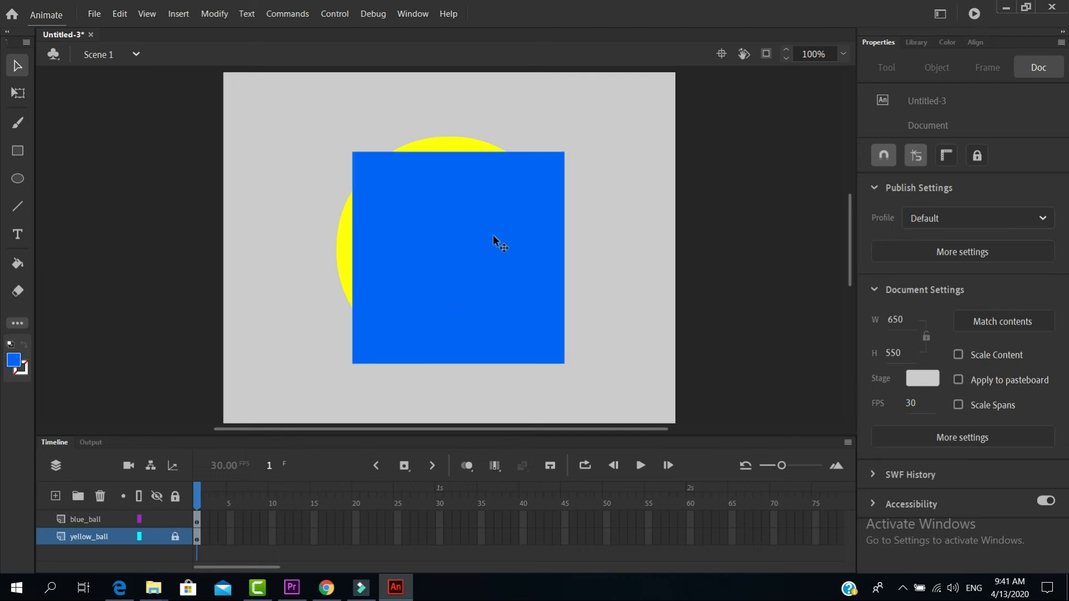
pyautogui.moveTo(456, 239)
pyautogui.mouseDown()
pyautogui.moveTo(541, 242)
pyautogui.moveTo(449, 246)
pyautogui.moveTo(470, 252)
pyautogui.moveTo(462, 240)
pyautogui.moveTo(473, 256)
pyautogui.moveTo(496, 208)
pyautogui.moveTo(400, 325)
pyautogui.moveTo(419, 253)
pyautogui.moveTo(418, 308)
pyautogui.moveTo(446, 267)
pyautogui.moveTo(461, 275)
pyautogui.moveTo(443, 281)
pyautogui.moveTo(474, 289)
pyautogui.moveTo(457, 278)
pyautogui.mouseUp()
pyautogui.click(613, 330)
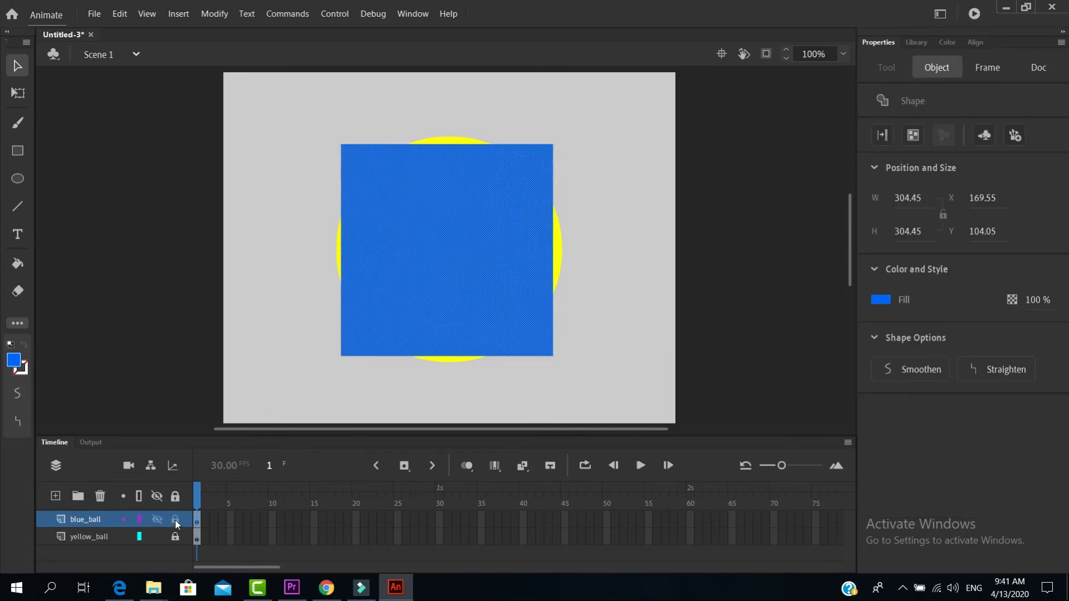
pyautogui.moveTo(421, 301); pyautogui.dragTo(427, 237)
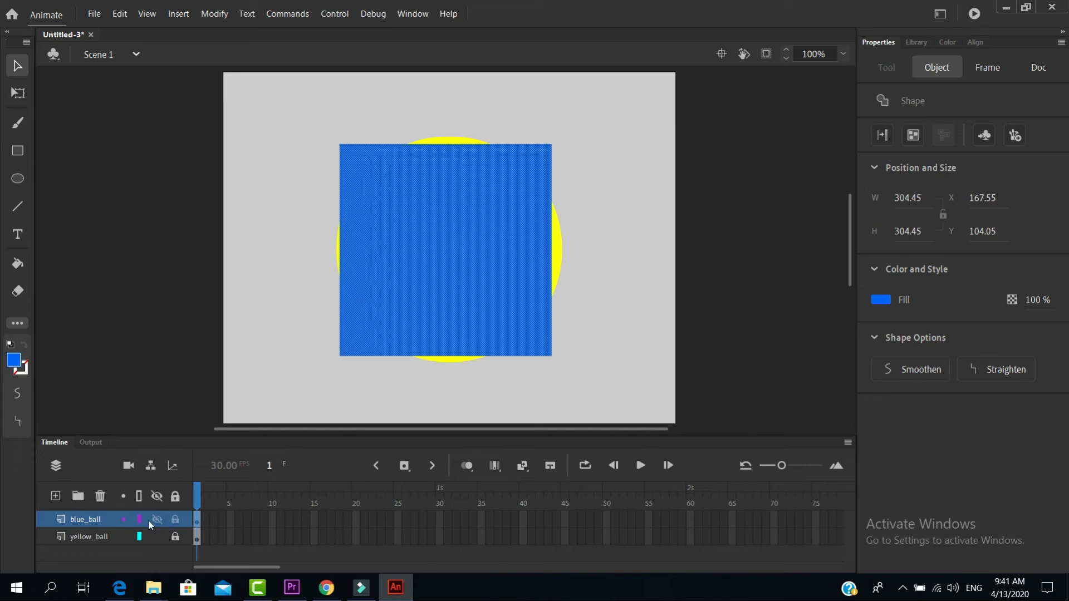
# Delete the locked yellow_ball layer
pyautogui.click(93, 535)
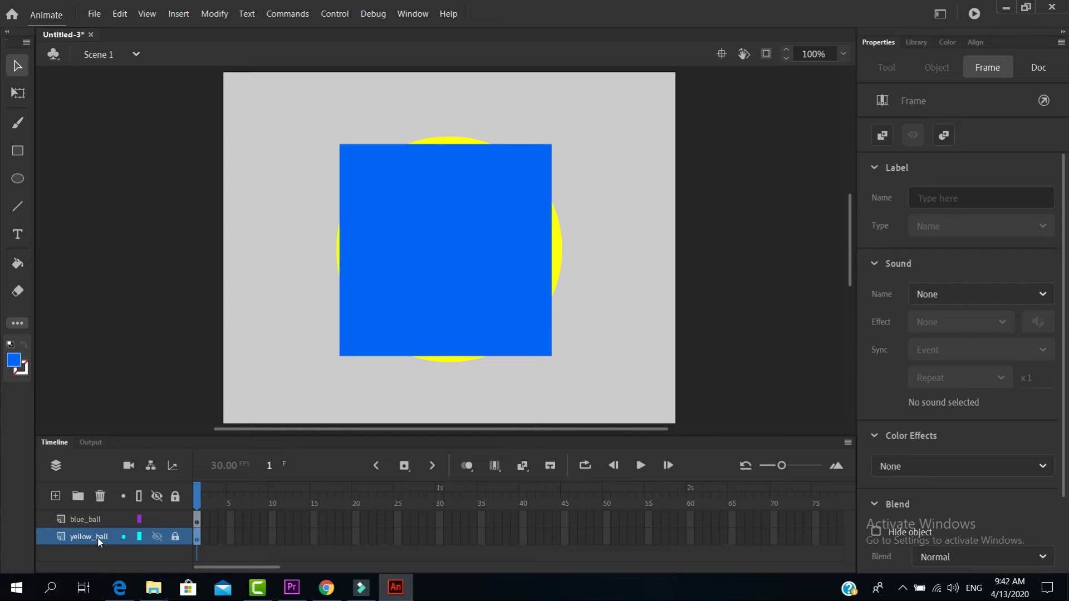
pyautogui.click(101, 499)
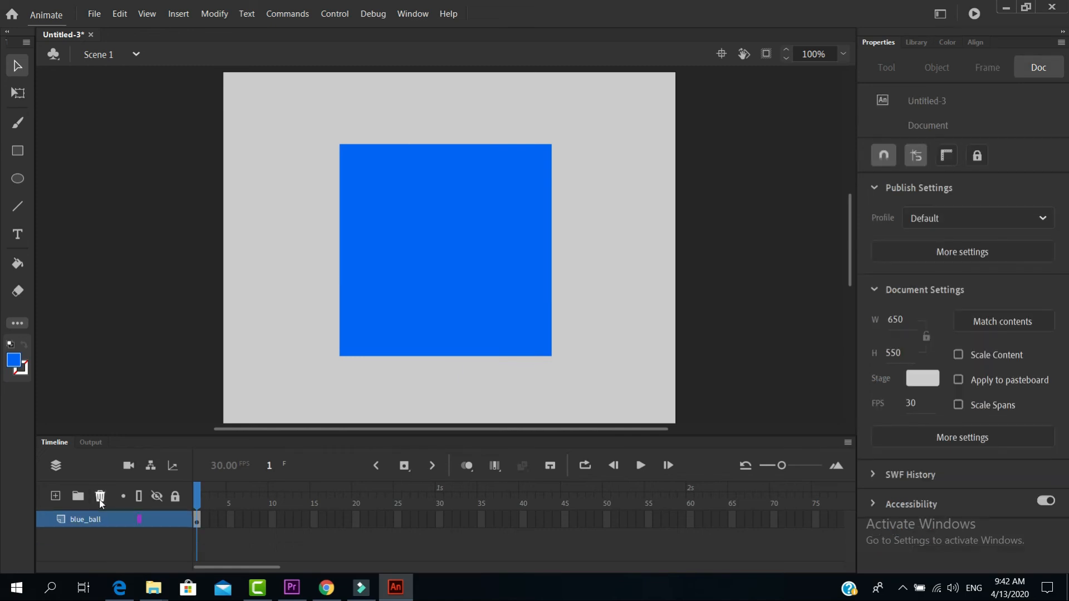
# Toggle the blue_ball layer between outline and filled display several times, leaving its square displayed as an outline
pyautogui.click(139, 497)
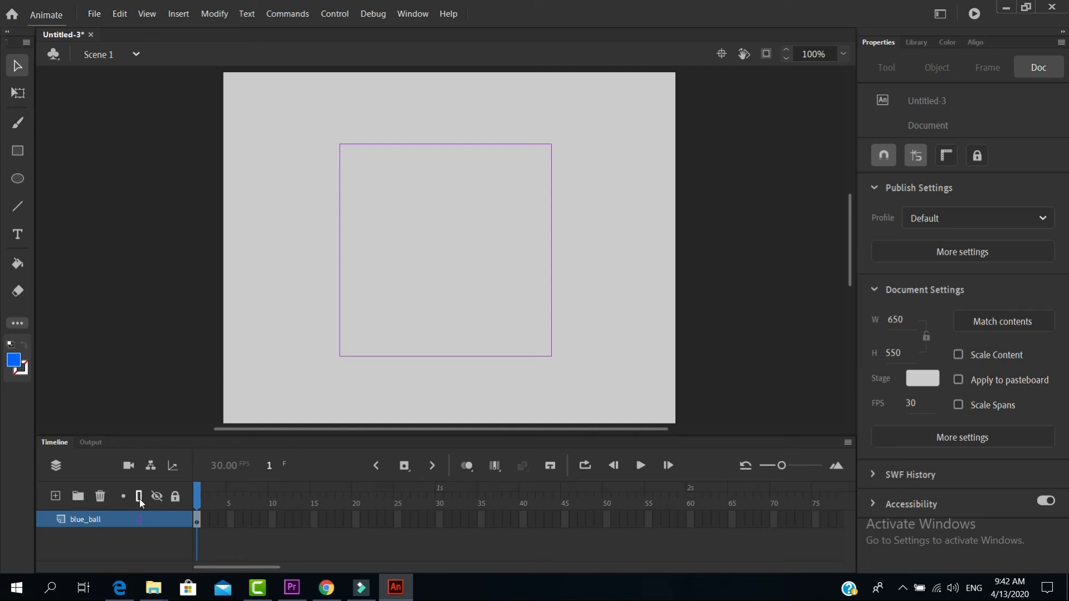
pyautogui.click(139, 519)
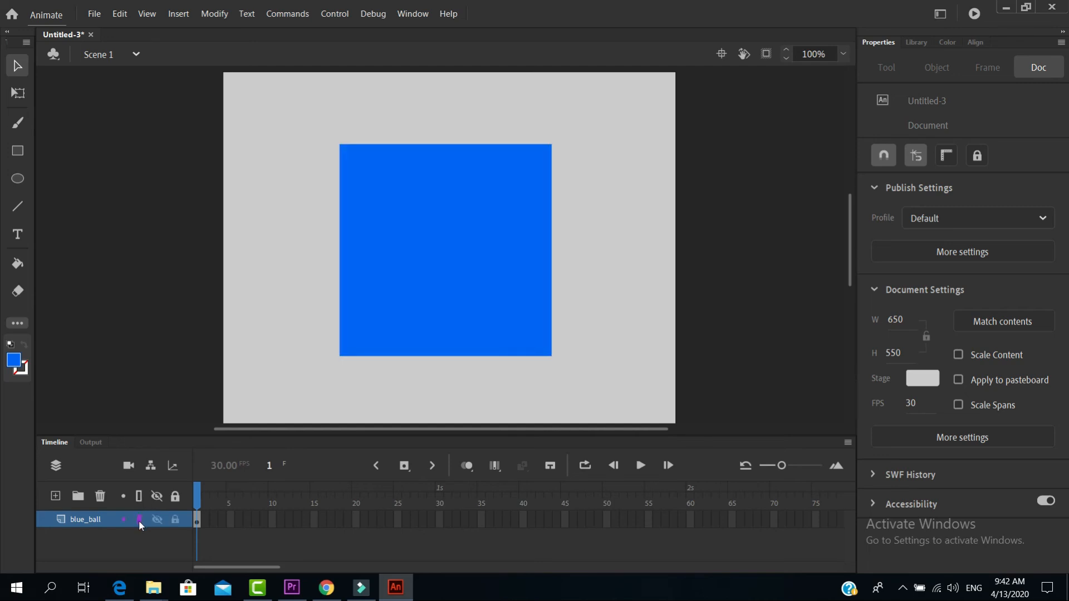
pyautogui.click(140, 519)
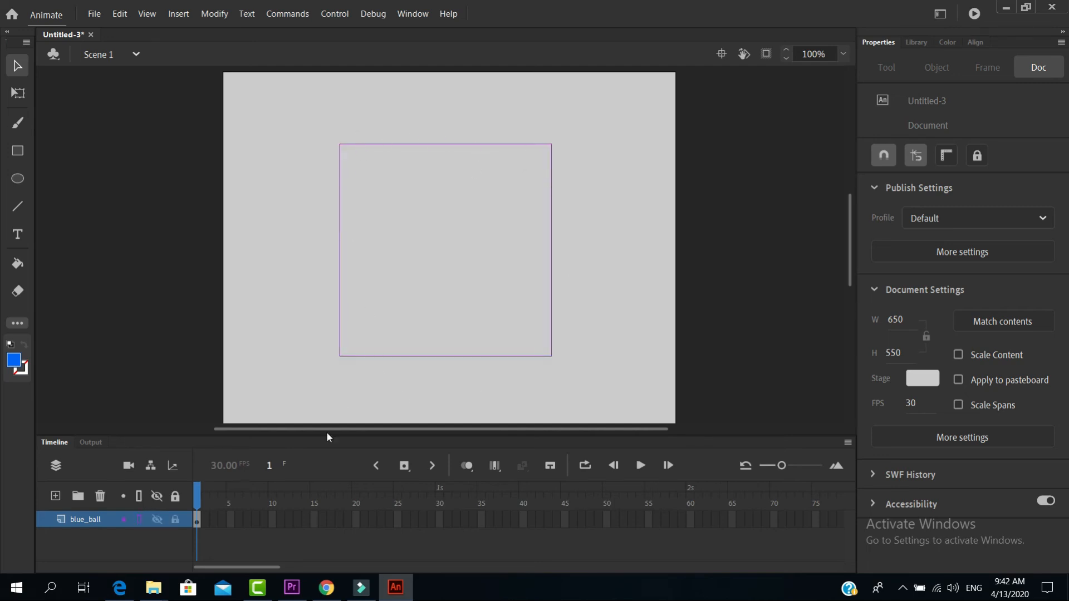
pyautogui.click(139, 519)
pyautogui.click(140, 520)
pyautogui.click(139, 519)
pyautogui.click(140, 520)
pyautogui.click(139, 519)
pyautogui.click(138, 518)
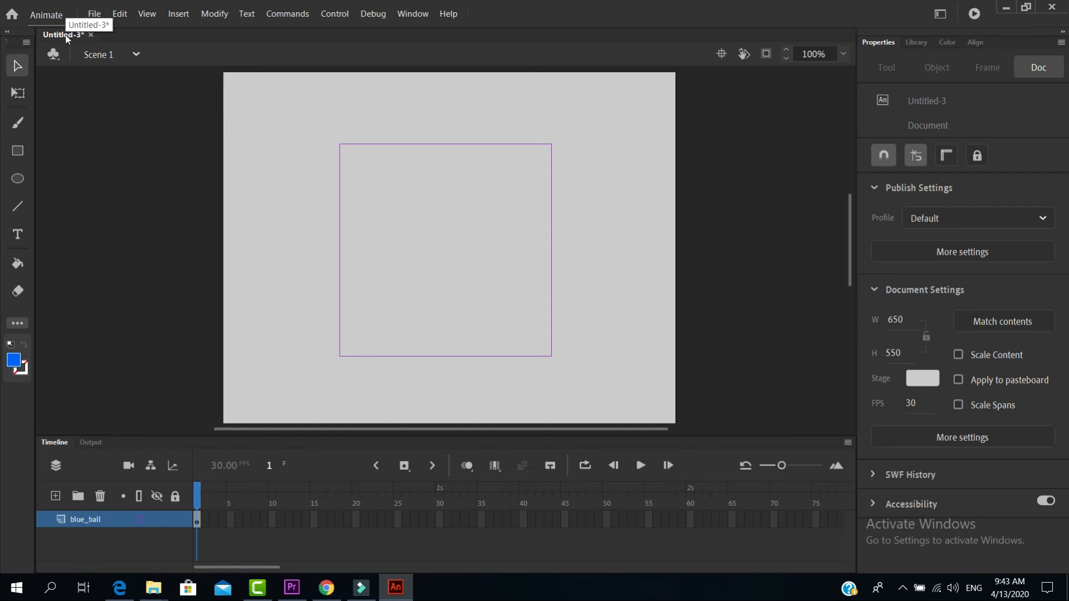
# Start a Save As of the document and enter "introduction to animate workspace" as the file name
pyautogui.click(93, 15)
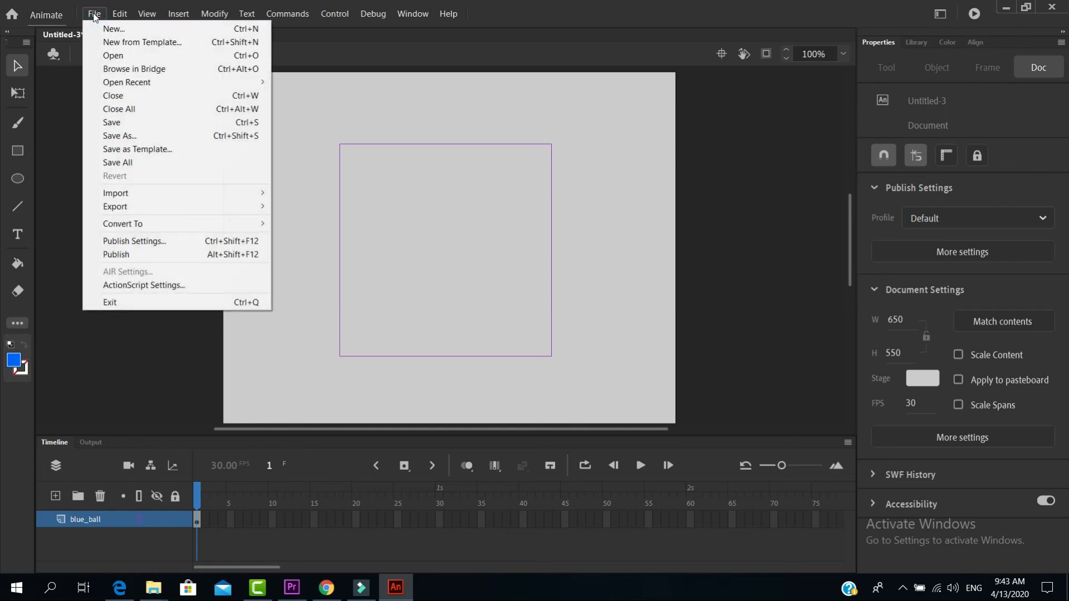
pyautogui.click(124, 137)
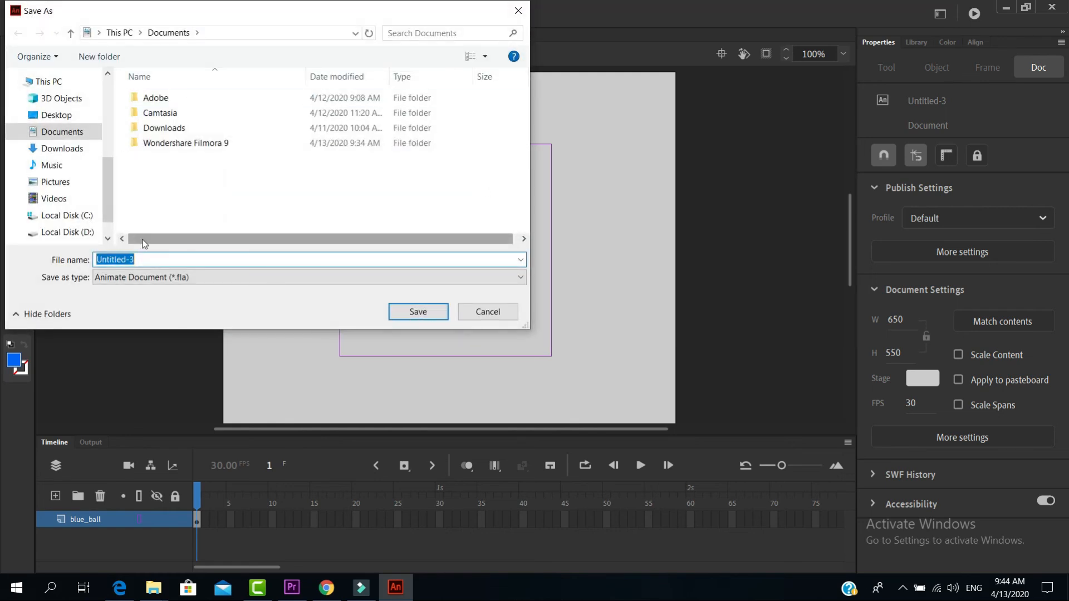
pyautogui.write('inr')
pyautogui.press('BackSpace')
pyautogui.write('triduction')
pyautogui.press('BackSpace')
pyautogui.press('BackSpace')
pyautogui.press('BackSpace')
pyautogui.press('BackSpace')
pyautogui.press('BackSpace')
pyautogui.press('BackSpace')
pyautogui.press('BackSpace')
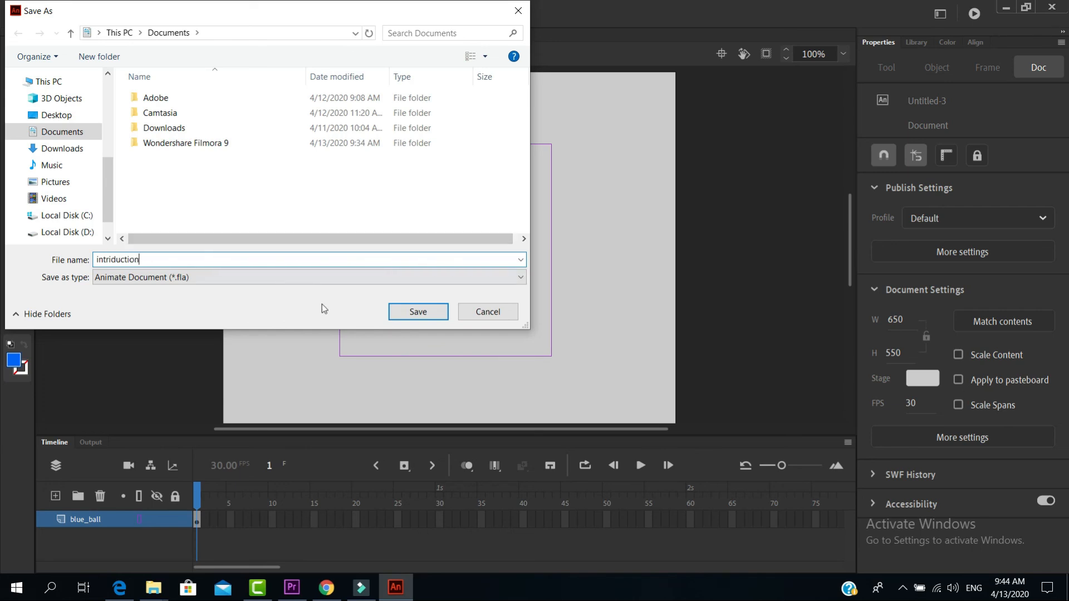
pyautogui.press('BackSpace')
pyautogui.press('BackSpace')
pyautogui.write('oductio')
pyautogui.write('n to naim')
pyautogui.press('BackSpace')
pyautogui.press('BackSpace')
pyautogui.press('BackSpace')
pyautogui.press('BackSpace')
pyautogui.write('animate workspace')
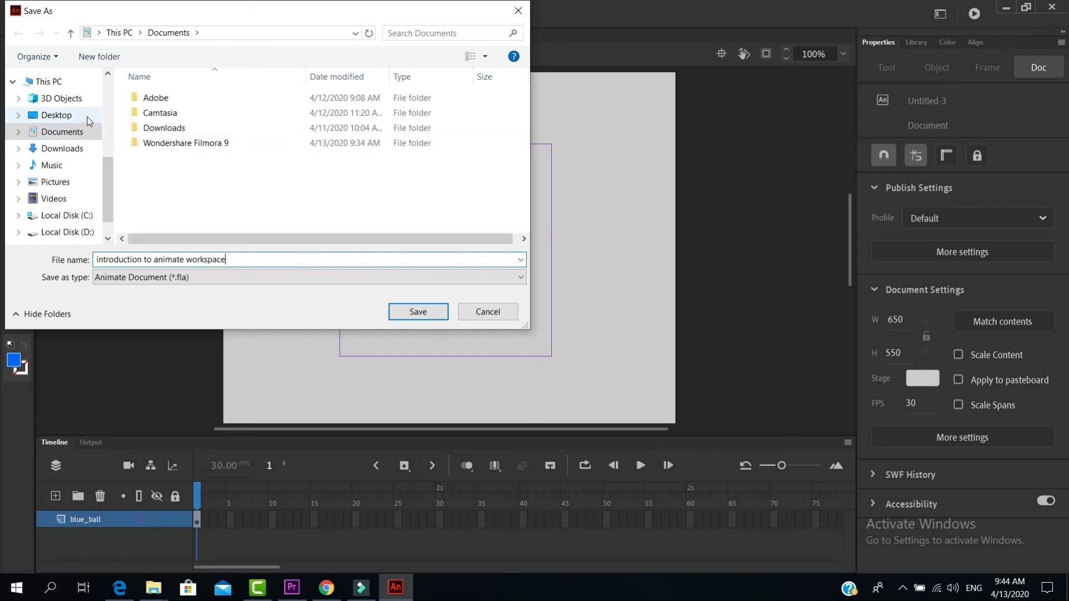
# Choose the Desktop as the save location and try to save the document as "introduction to animate workspace"
pyautogui.scroll(1, 81, 139)
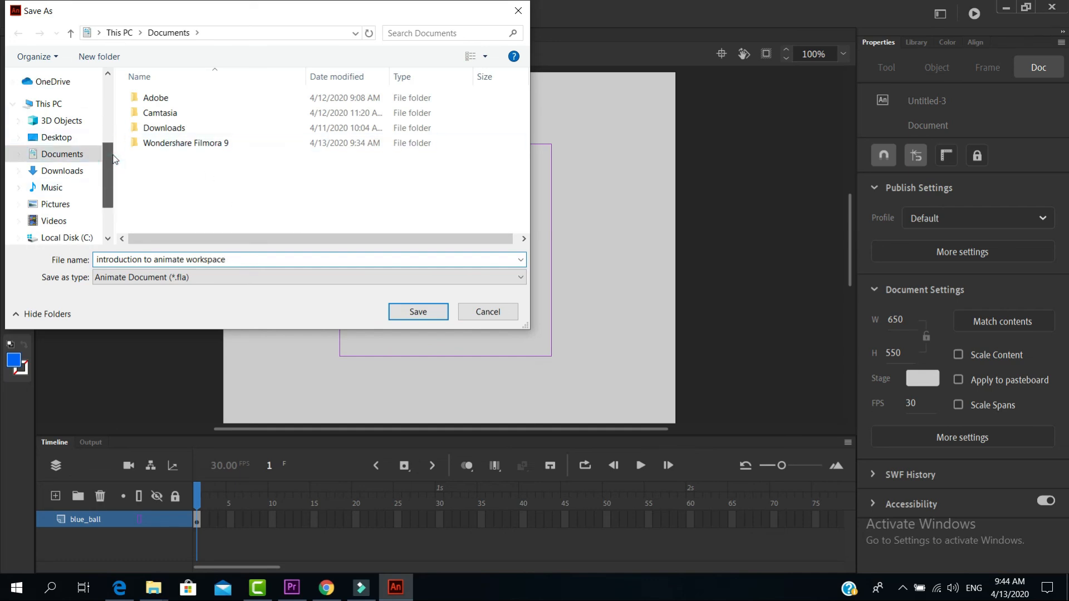
pyautogui.moveTo(113, 163); pyautogui.dragTo(109, 173)
pyautogui.scroll(2, 109, 173)
pyautogui.click(70, 137)
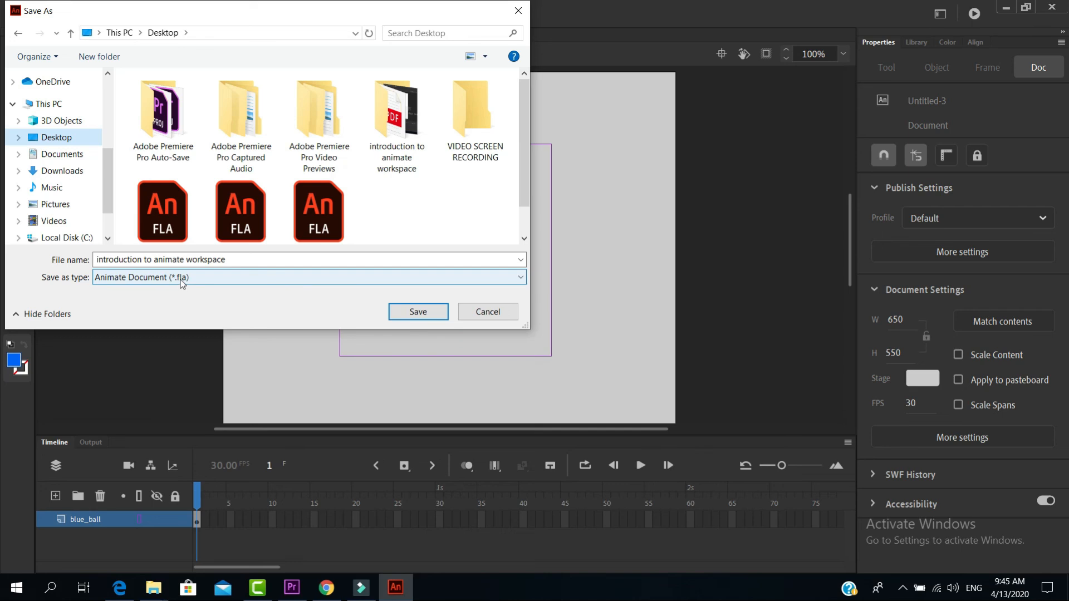
pyautogui.click(412, 314)
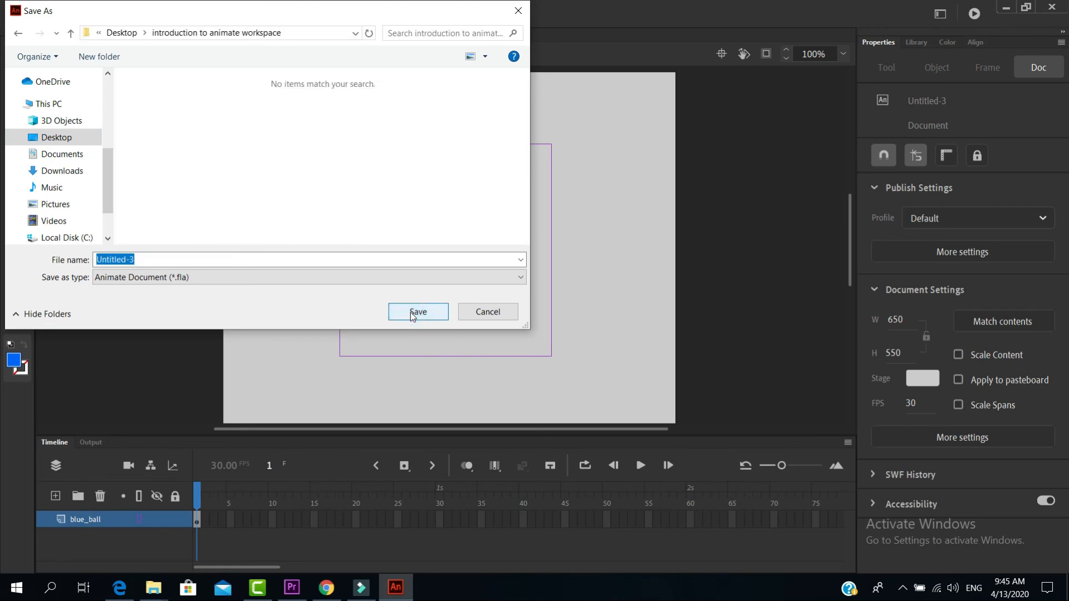
pyautogui.click(410, 313)
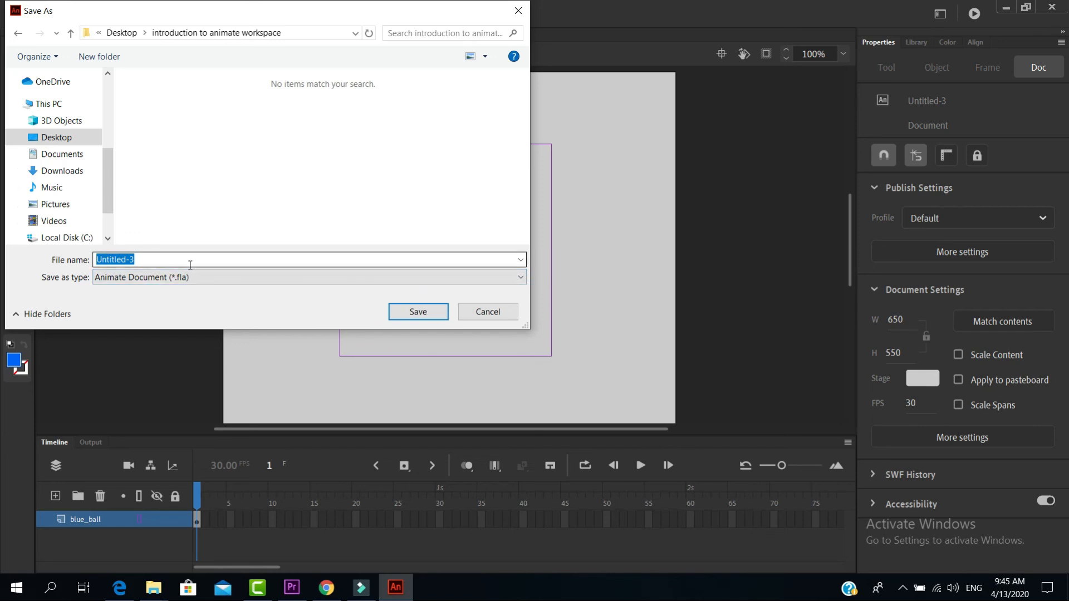
# Replace the default file name with the suggested entry "introduction to animate workspace.mp4"
pyautogui.click(229, 257)
pyautogui.press('BackSpace')
pyautogui.press('BackSpace')
pyautogui.press('BackSpace')
pyautogui.press('BackSpace')
pyautogui.press('BackSpace')
pyautogui.press('BackSpace')
pyautogui.press('BackSpace')
pyautogui.press('BackSpace')
pyautogui.press('BackSpace')
pyautogui.press('BackSpace')
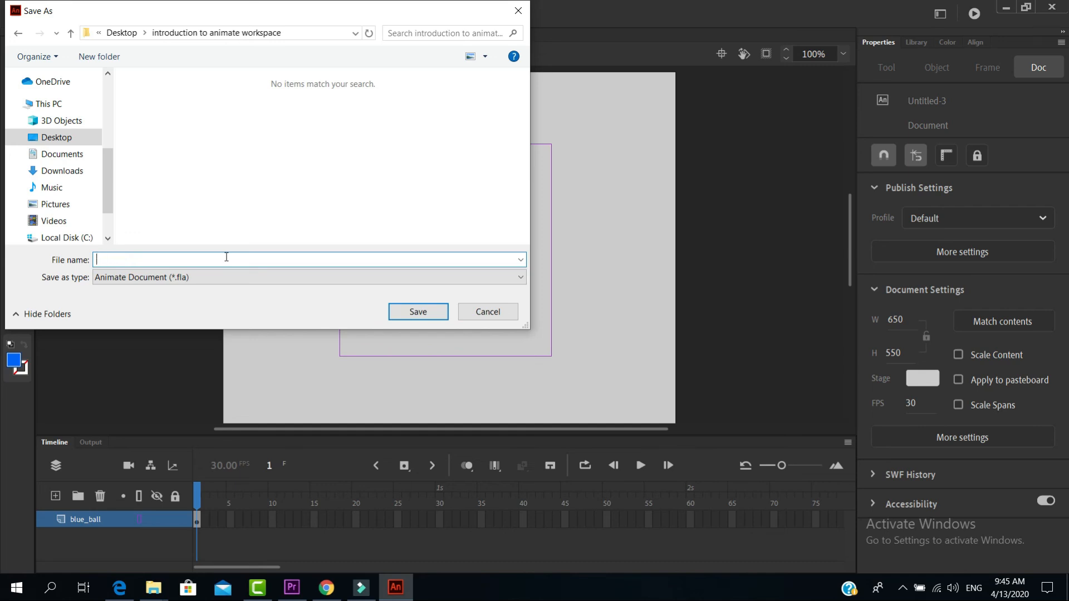
pyautogui.write('introductio')
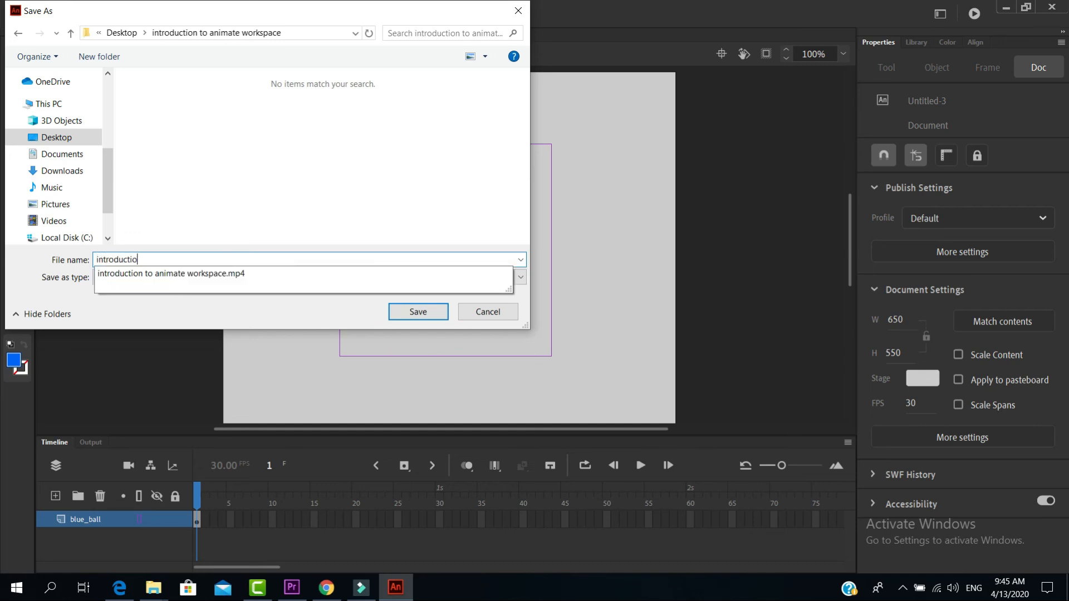
pyautogui.write('n to')
pyautogui.click(188, 273)
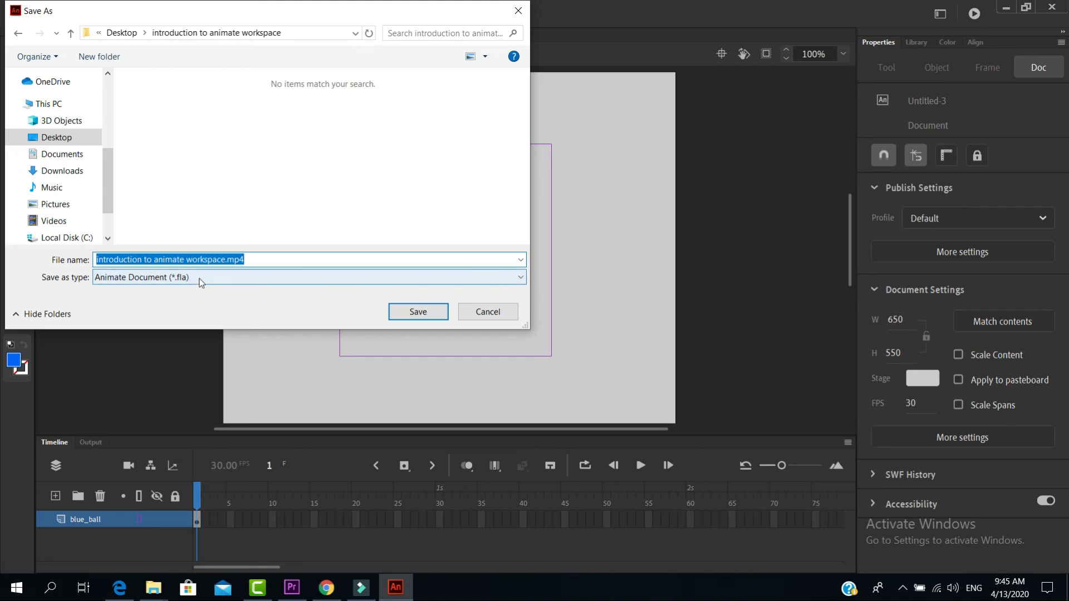
# Change the file name to "introduction to animate workspace tutorial" without the mp4 extension and save the Animate document to the Desktop
pyautogui.click(242, 259)
pyautogui.press('BackSpace')
pyautogui.press('BackSpace')
pyautogui.press('BackSpace')
pyautogui.press('BackSpace')
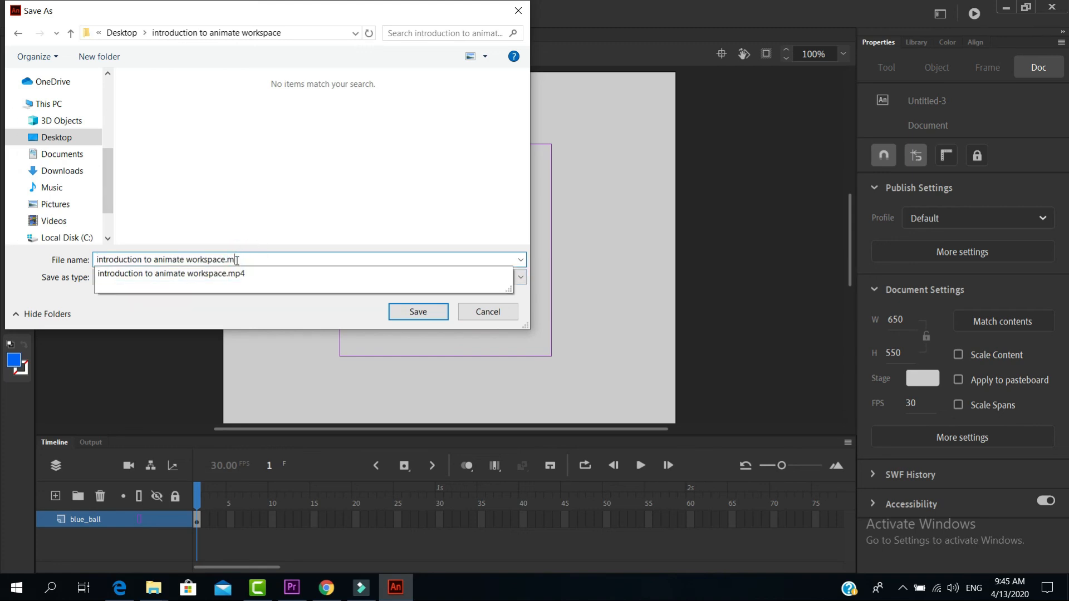
pyautogui.doubleClick(250, 260)
pyautogui.click(250, 260)
pyautogui.write('t')
pyautogui.write('utorial')
pyautogui.press('BackSpace')
pyautogui.press('BackSpace')
pyautogui.press('BackSpace')
pyautogui.press('BackSpace')
pyautogui.write('rial')
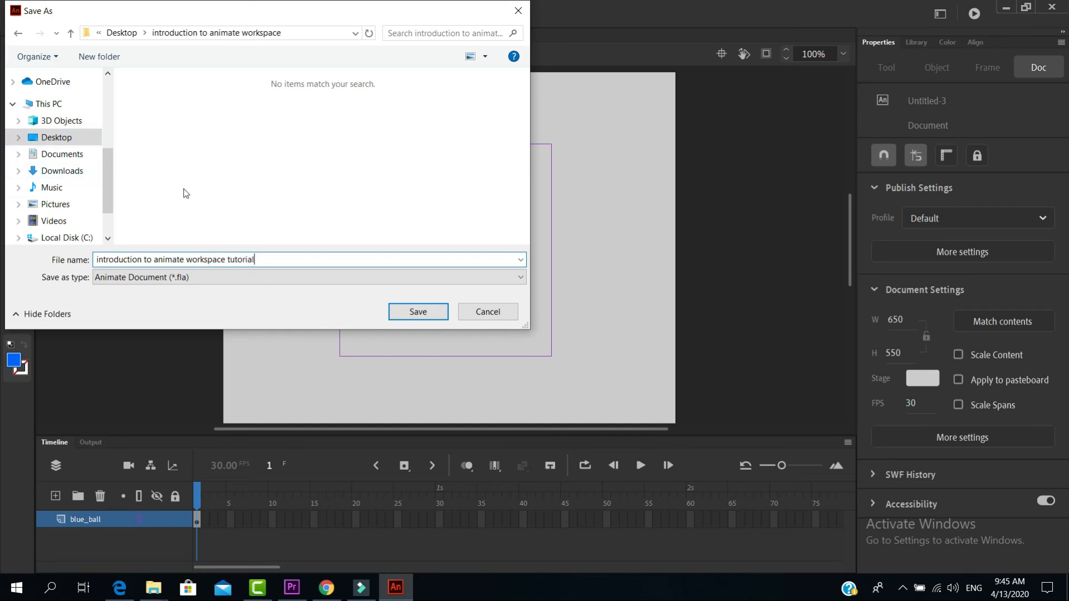
pyautogui.click(69, 137)
pyautogui.click(409, 314)
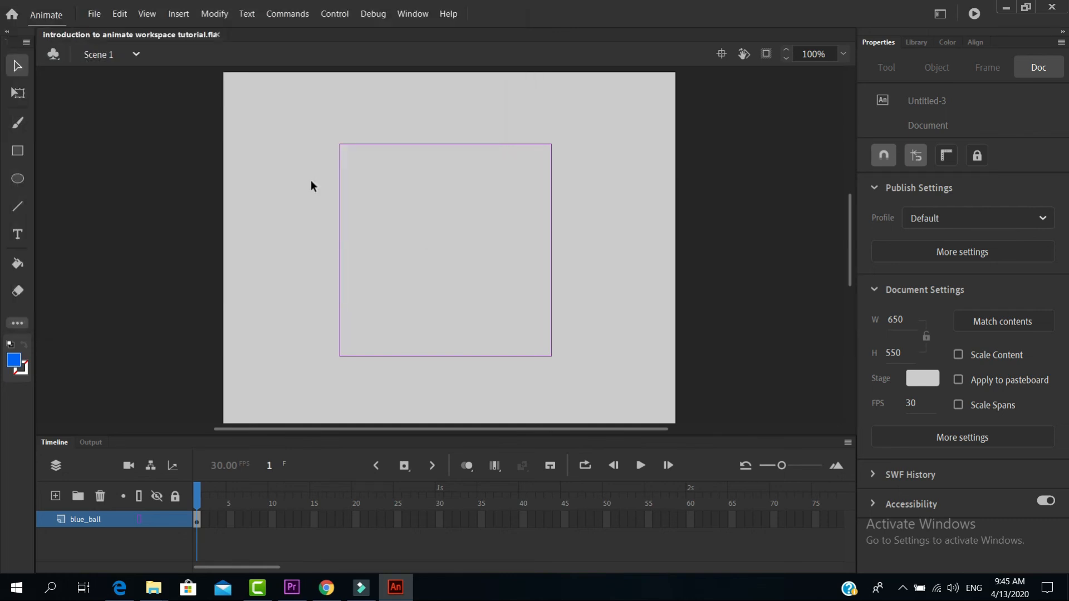